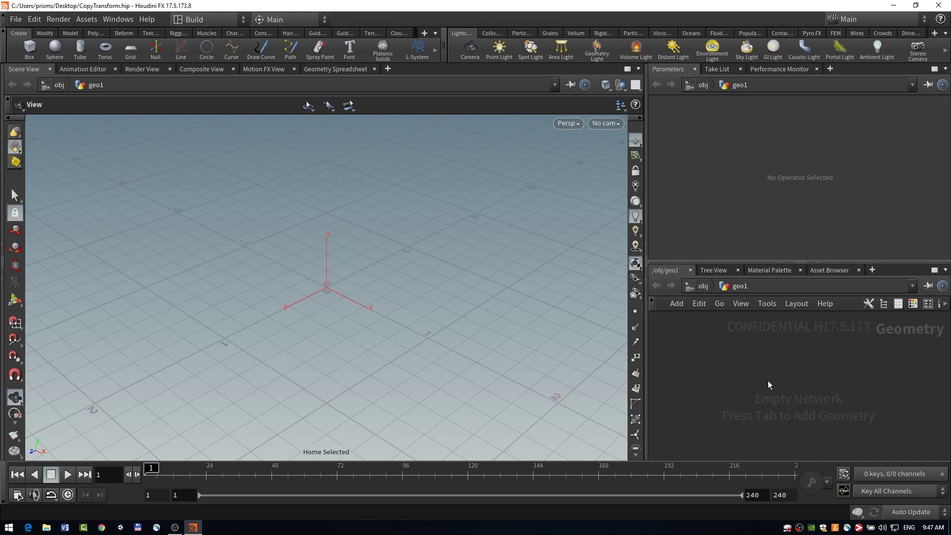
Step: Add a Copy and Transform node (copy1) to the geo1 network
{"action": "key", "text": "Tab"}
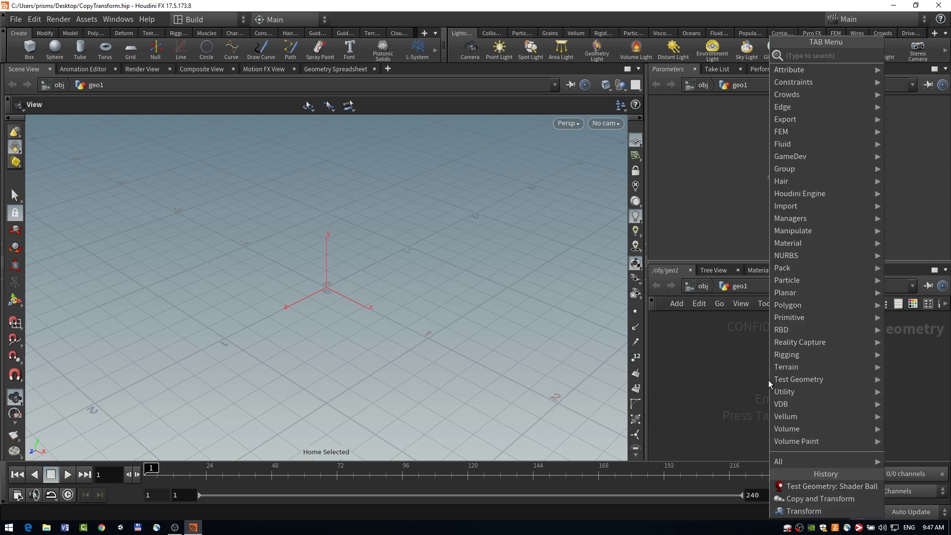
{"action": "type", "text": "copy and tr"}
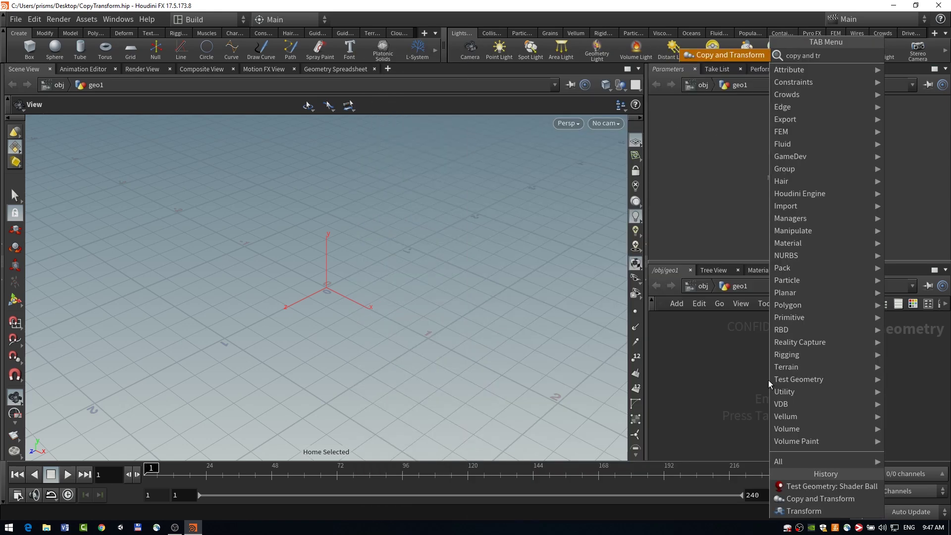
{"action": "key", "text": "Return"}
{"action": "left_click", "coordinate": [767, 371]}
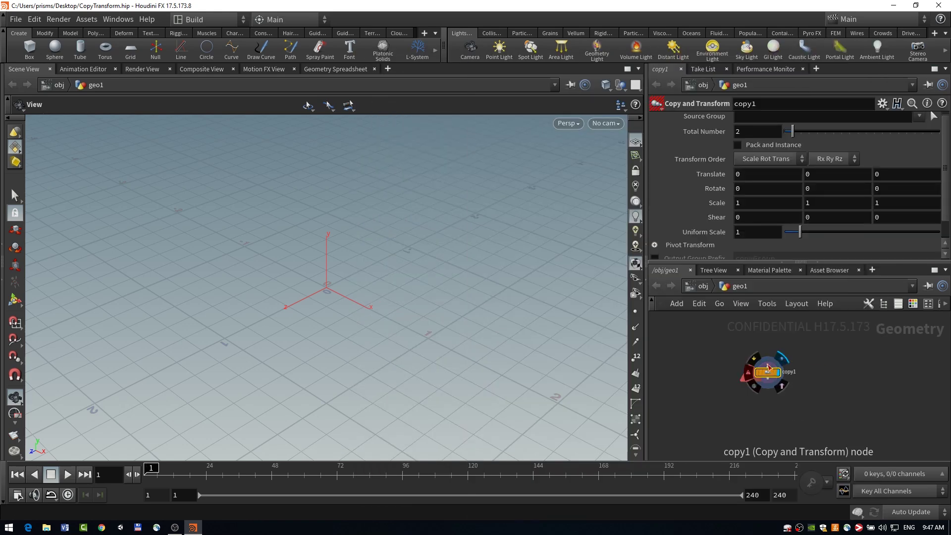
Step: Add a Test Geometry: Shader Ball node above copy1
{"action": "key", "text": "Tab"}
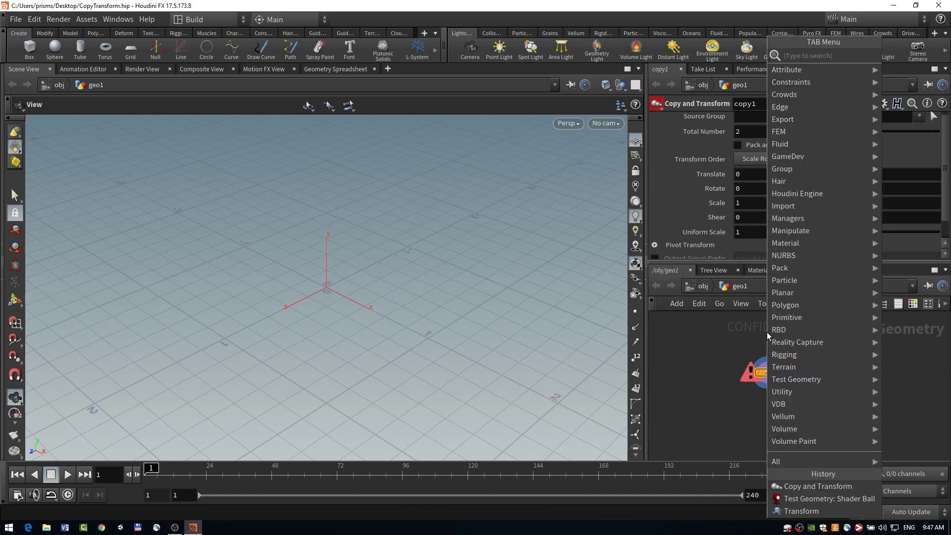
{"action": "type", "text": "shader"}
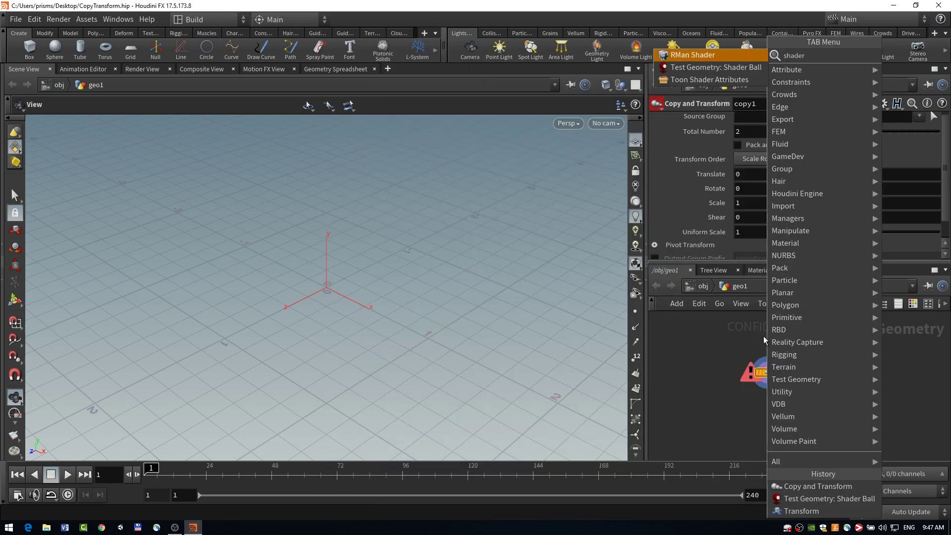
{"action": "key", "text": "Down"}
{"action": "key", "text": "Return"}
{"action": "left_click", "coordinate": [770, 349]}
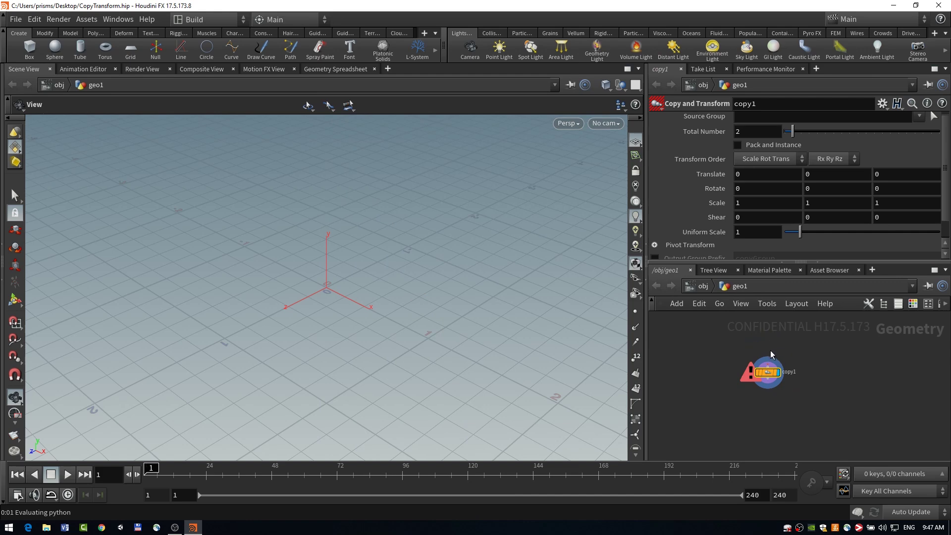
Step: Wire the shader ball's output into copy1's input
{"action": "left_click_drag", "start_coordinate": [767, 341], "coordinate": [768, 358]}
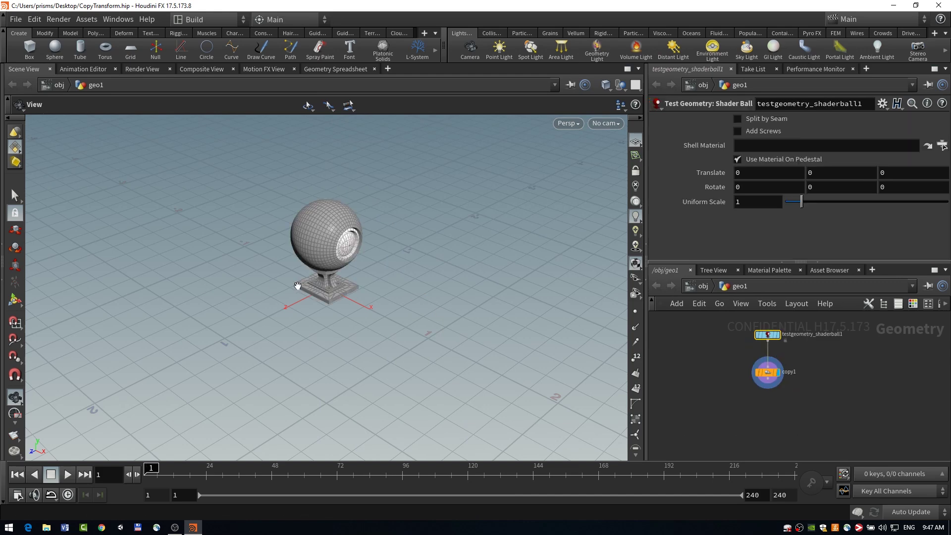
{"action": "left_click_drag", "start_coordinate": [435, 266], "coordinate": [404, 321]}
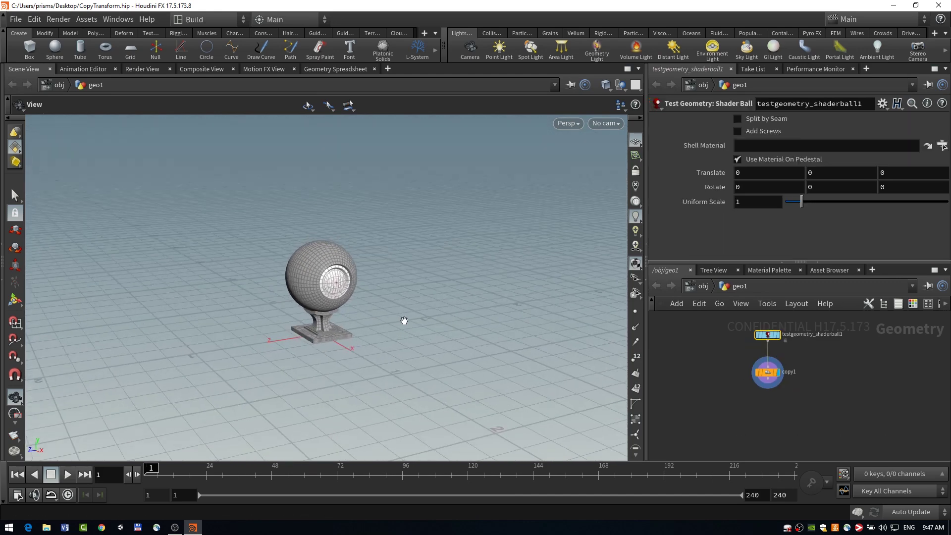
{"action": "left_click", "coordinate": [767, 372]}
{"action": "left_click_drag", "start_coordinate": [278, 284], "coordinate": [361, 319]}
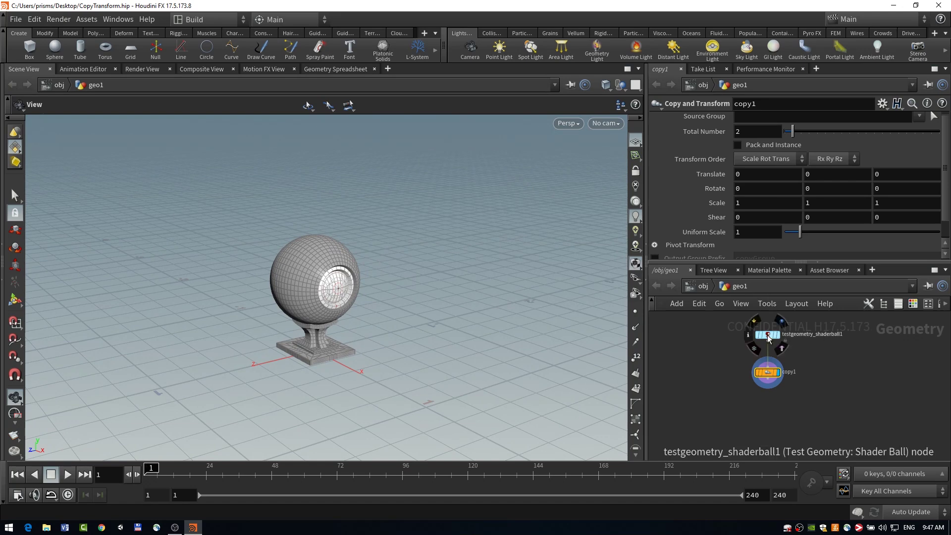
Step: Check node info: shader ball has 5,418 points, copy1 outputs 10,836
{"action": "left_click", "coordinate": [781, 345]}
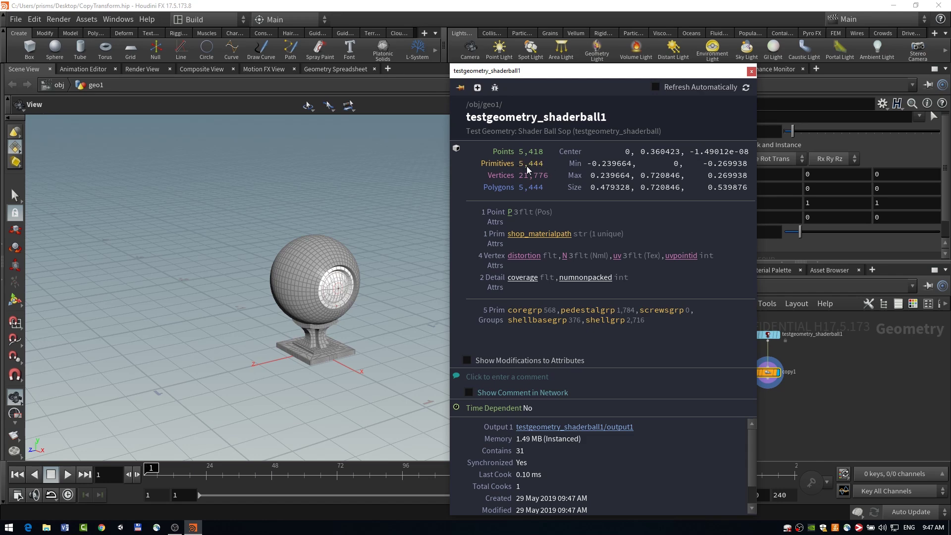
{"action": "left_click", "coordinate": [751, 71]}
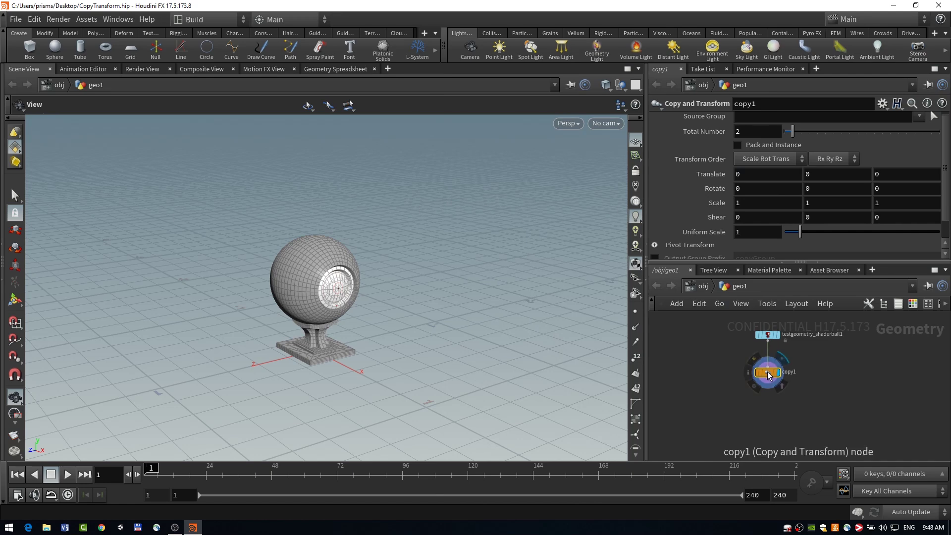
{"action": "middle_click", "coordinate": [769, 373]}
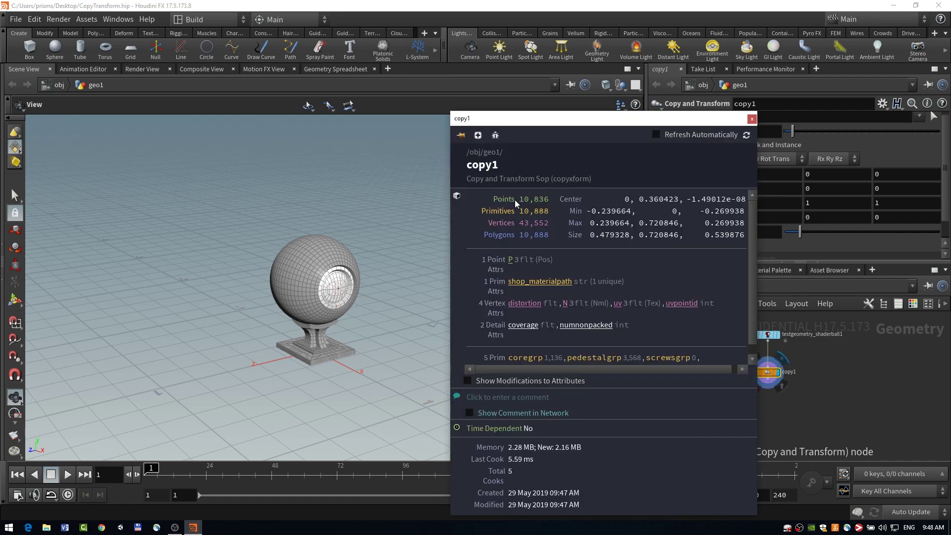
{"action": "left_click", "coordinate": [751, 119]}
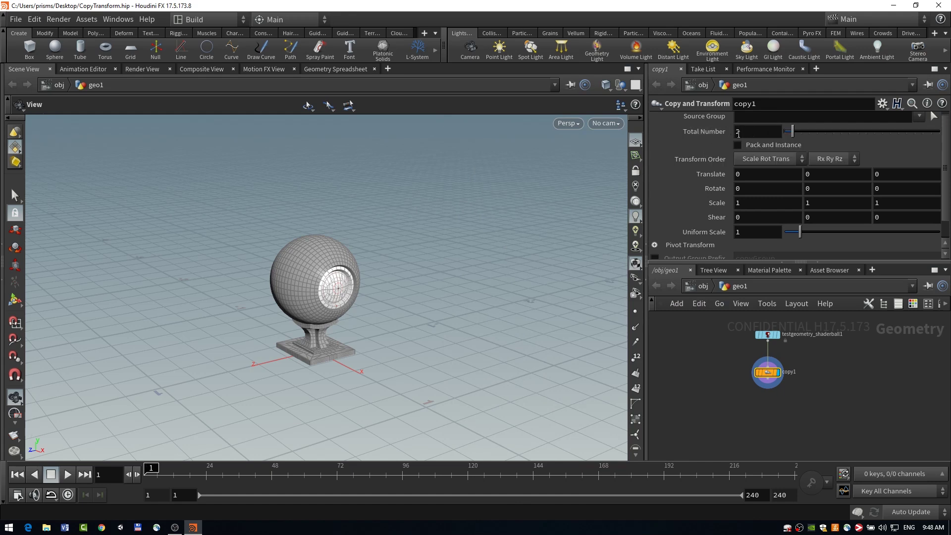
Step: Set copy1's Total Number to 5, giving five overlapping shader ball copies
{"action": "middle_click_drag", "start_coordinate": [388, 322], "coordinate": [399, 339]}
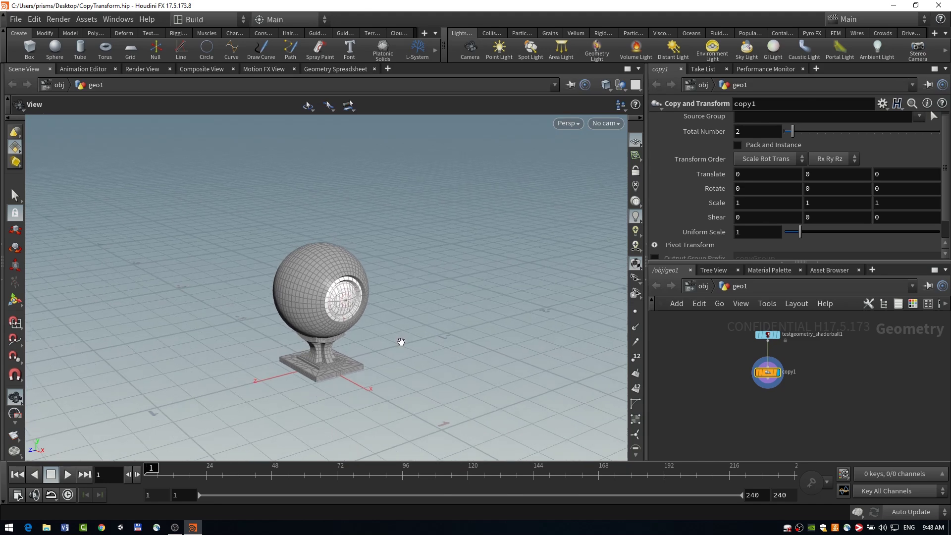
{"action": "scroll", "coordinate": [698, 233], "scroll_direction": "up", "scroll_amount": 1}
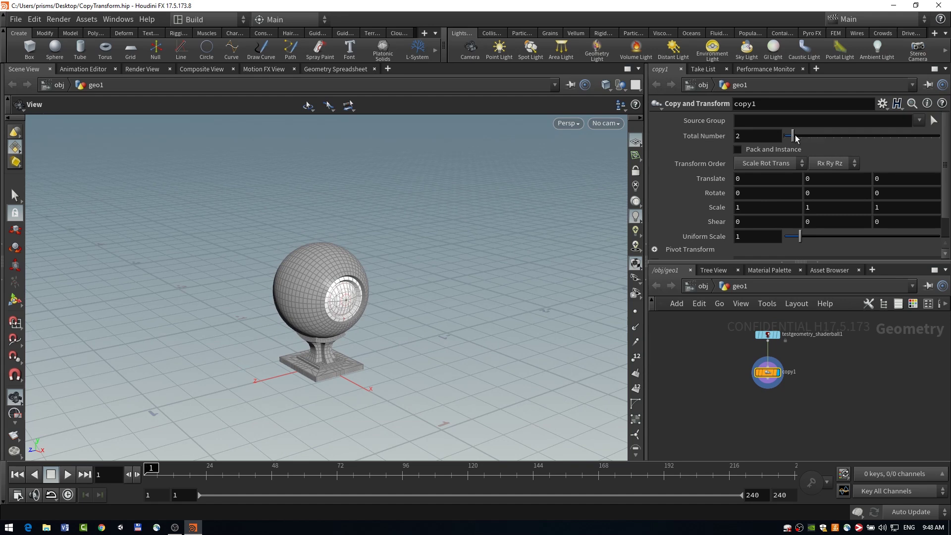
{"action": "left_click_drag", "start_coordinate": [796, 138], "coordinate": [821, 139]}
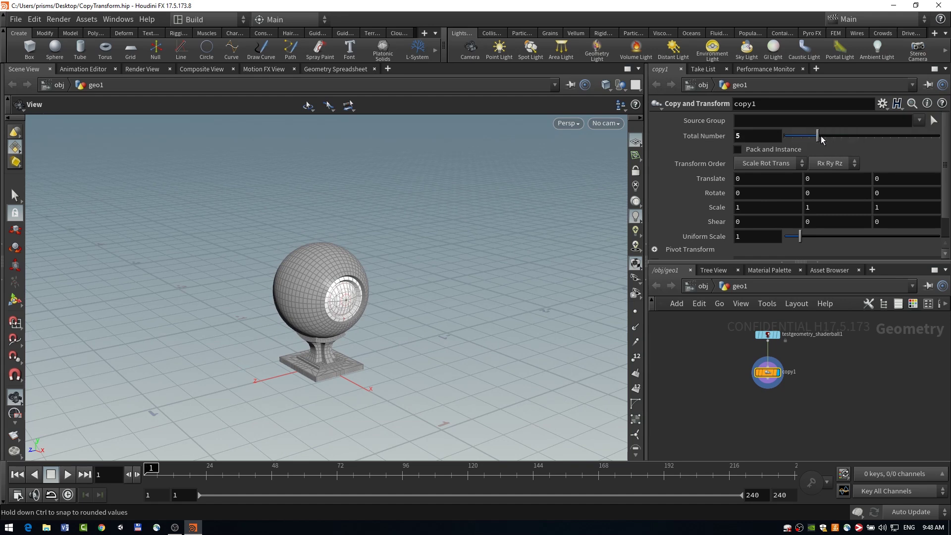
{"action": "middle_click_drag", "start_coordinate": [321, 323], "coordinate": [341, 321]}
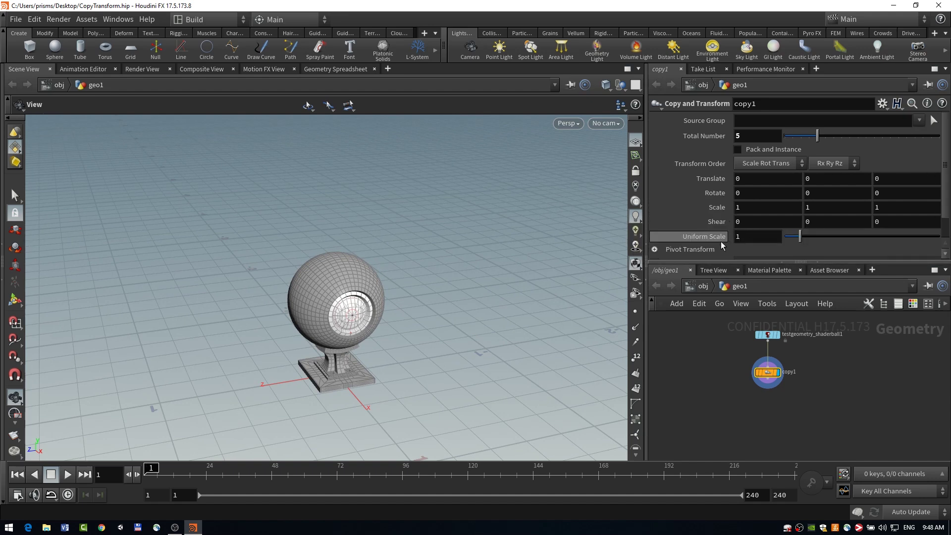
{"action": "scroll", "coordinate": [682, 241], "scroll_direction": "down", "scroll_amount": 1}
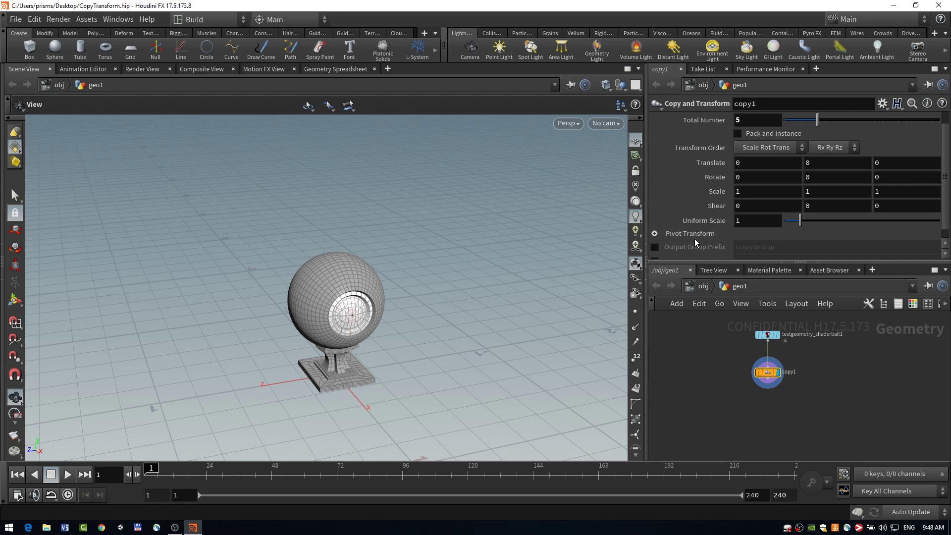
{"action": "scroll", "coordinate": [701, 226], "scroll_direction": "up", "scroll_amount": 1}
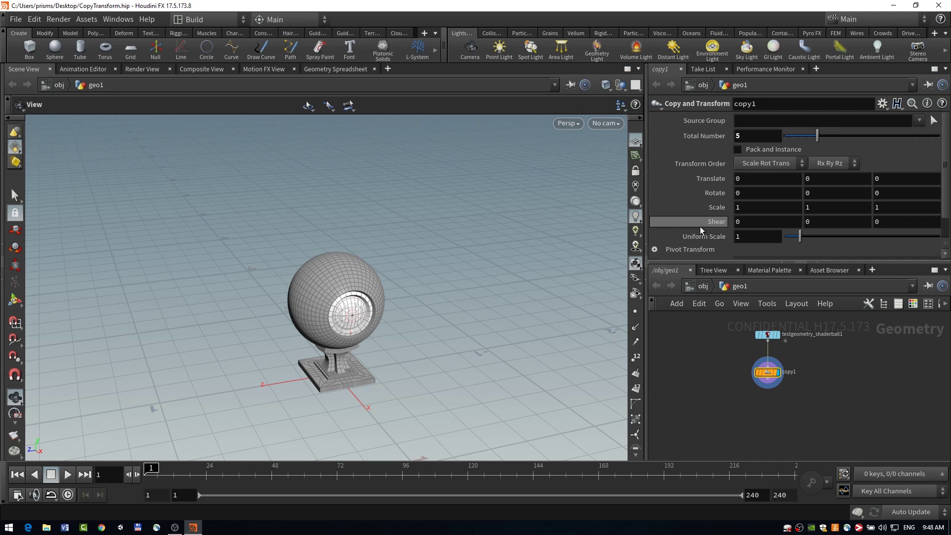
Step: Set copy1's Translate Y to 0.8 and view the whole five-ball column
{"action": "left_click_drag", "start_coordinate": [388, 244], "coordinate": [367, 269]}
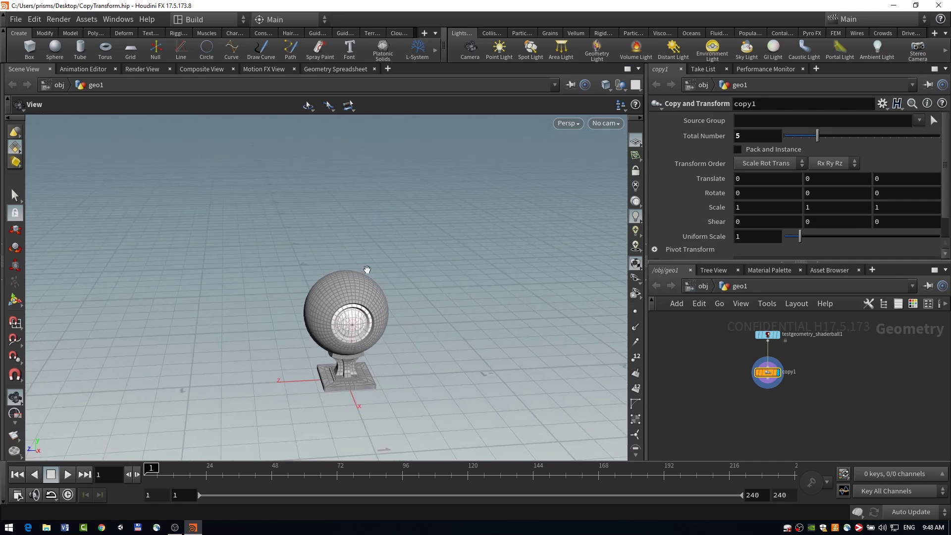
{"action": "middle_click_drag", "start_coordinate": [818, 174], "coordinate": [874, 174]}
{"action": "right_click_drag", "start_coordinate": [374, 218], "coordinate": [369, 351]}
{"action": "left_click_drag", "start_coordinate": [369, 351], "coordinate": [396, 364]}
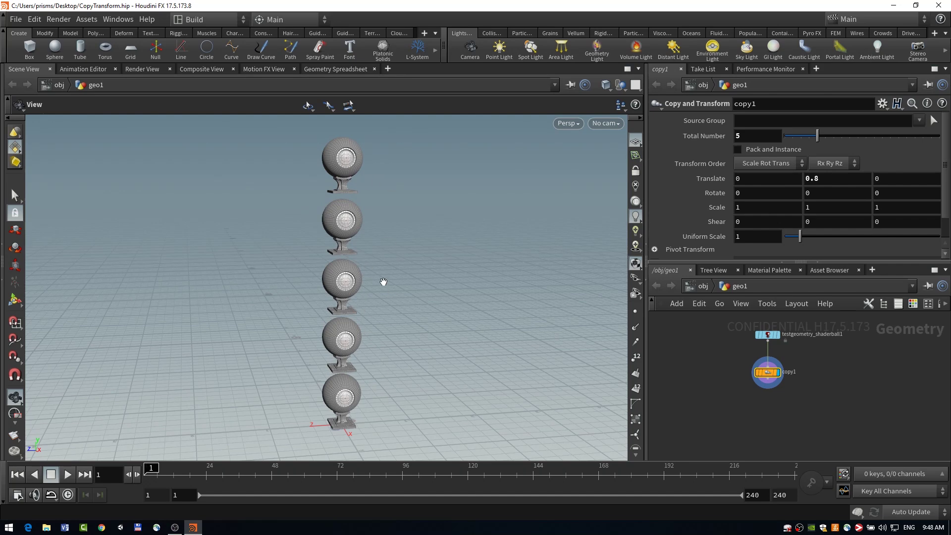
{"action": "mouse_move", "coordinate": [415, 252]}
{"action": "left_mouse_down"}
{"action": "mouse_move", "coordinate": [422, 259]}
{"action": "mouse_move", "coordinate": [399, 258]}
{"action": "left_mouse_up"}
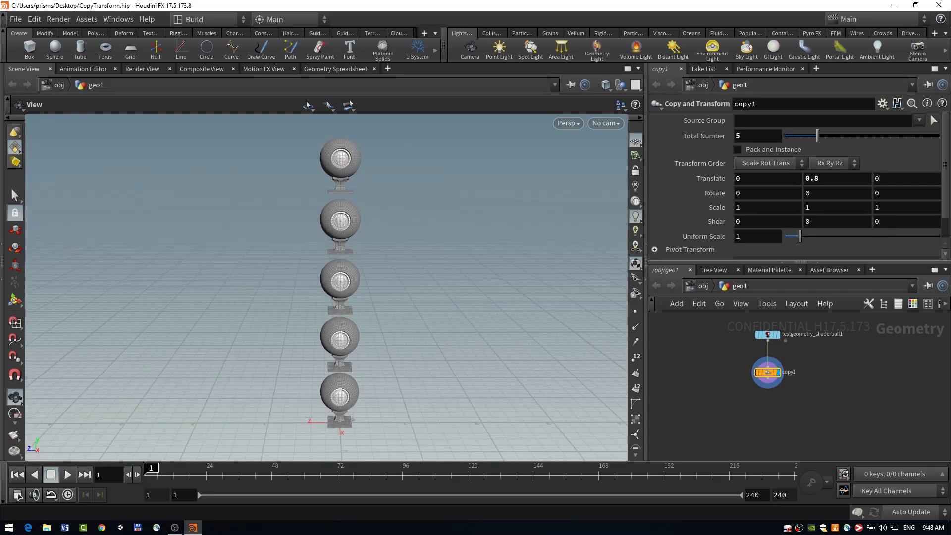
Step: Enable Pack and Instance on copy1 and confirm its output is 5 points
{"action": "left_click", "coordinate": [738, 149]}
{"action": "left_click_drag", "start_coordinate": [388, 199], "coordinate": [388, 246]}
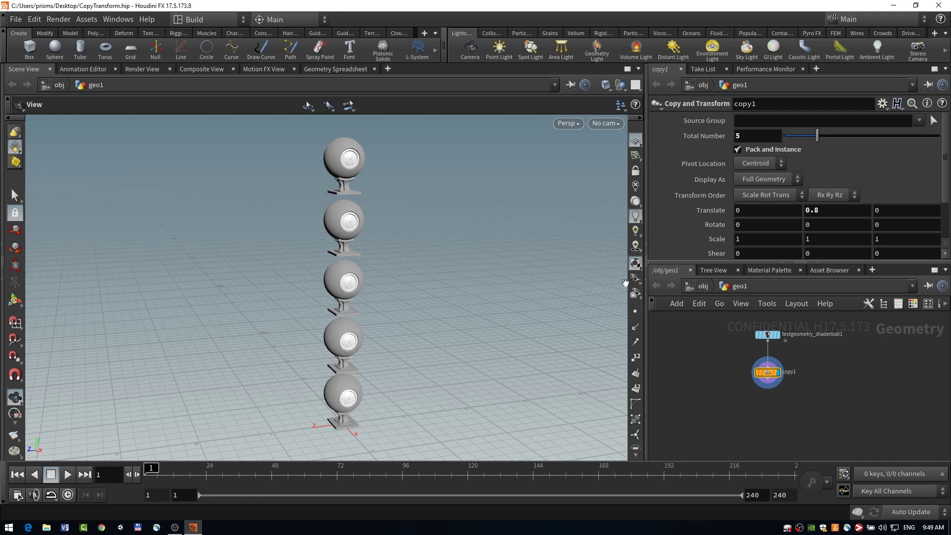
{"action": "middle_click", "coordinate": [779, 376]}
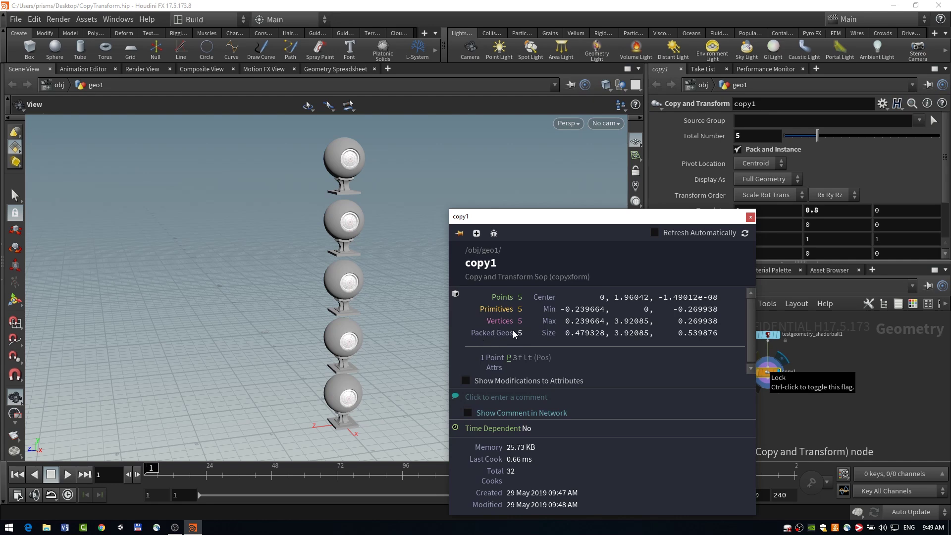
{"action": "left_click", "coordinate": [751, 218]}
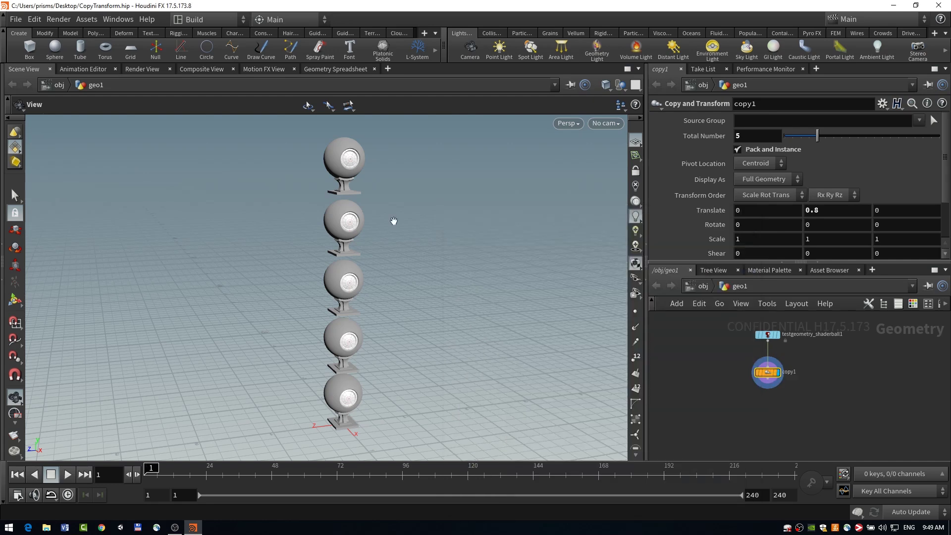
{"action": "mouse_move", "coordinate": [317, 254]}
{"action": "left_mouse_down"}
{"action": "mouse_move", "coordinate": [405, 261]}
{"action": "mouse_move", "coordinate": [315, 260]}
{"action": "left_mouse_up"}
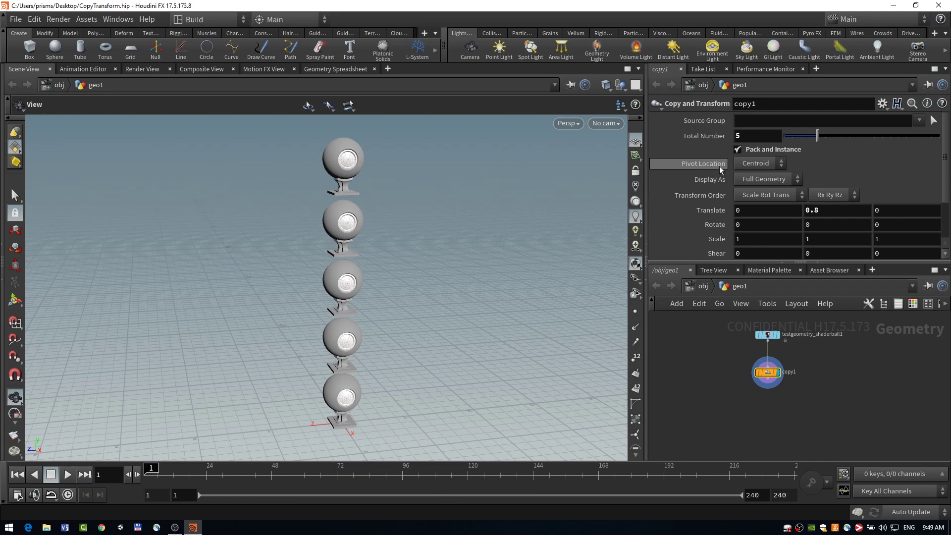
{"action": "left_click", "coordinate": [766, 164]}
{"action": "left_click", "coordinate": [756, 176]}
{"action": "left_click_drag", "start_coordinate": [416, 228], "coordinate": [318, 255]}
{"action": "left_click", "coordinate": [753, 188]}
{"action": "scroll", "coordinate": [716, 213], "scroll_direction": "down", "scroll_amount": 2}
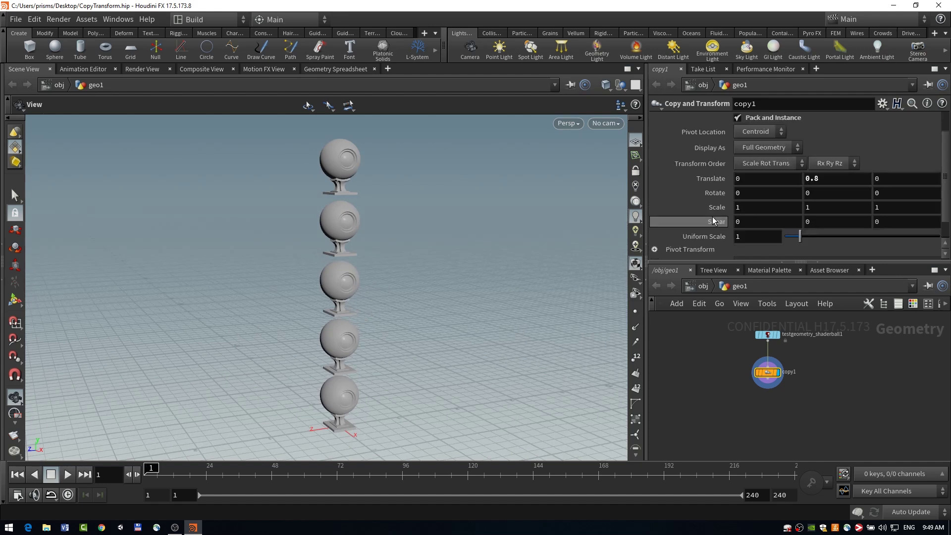
{"action": "left_click", "coordinate": [751, 147]}
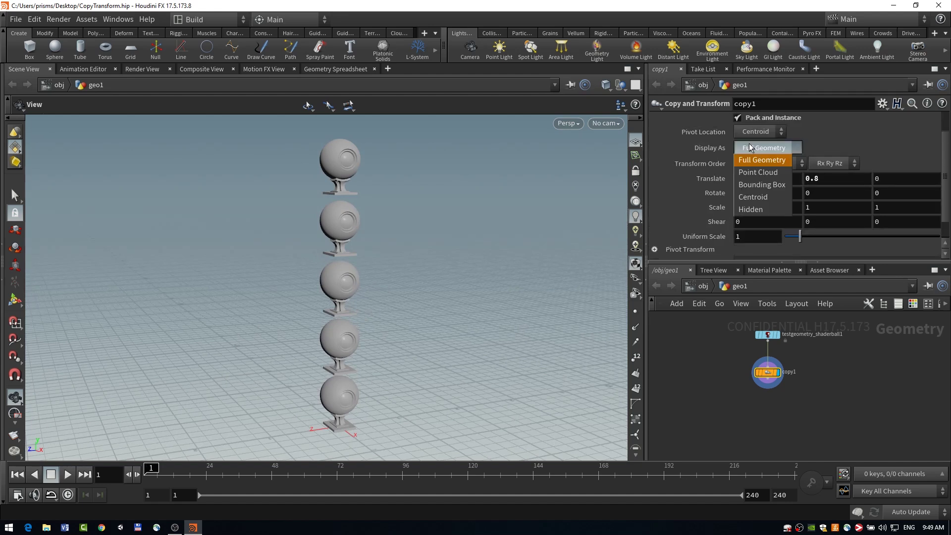
{"action": "left_click", "coordinate": [762, 190]}
{"action": "mouse_move", "coordinate": [400, 216]}
{"action": "left_mouse_down"}
{"action": "mouse_move", "coordinate": [452, 254]}
{"action": "mouse_move", "coordinate": [543, 255]}
{"action": "mouse_move", "coordinate": [391, 233]}
{"action": "left_mouse_up"}
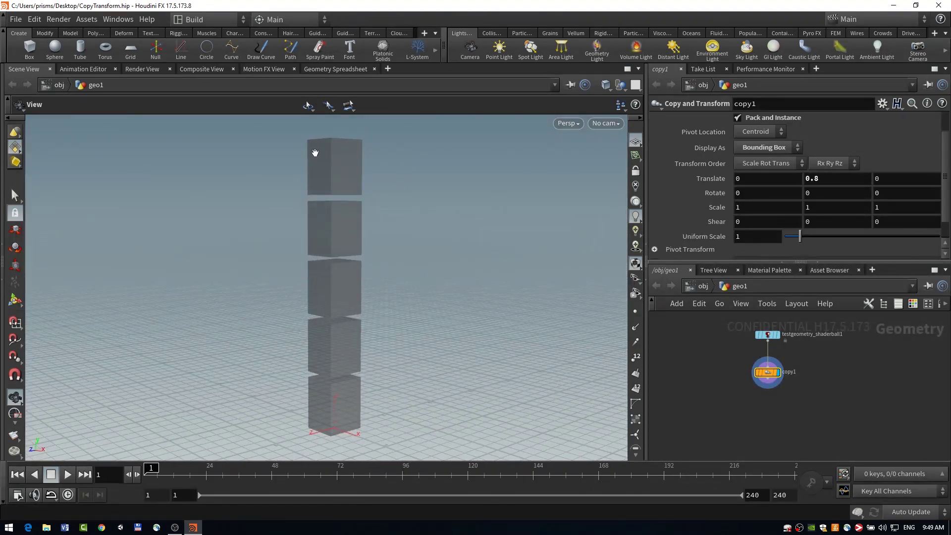
{"action": "left_click", "coordinate": [765, 147]}
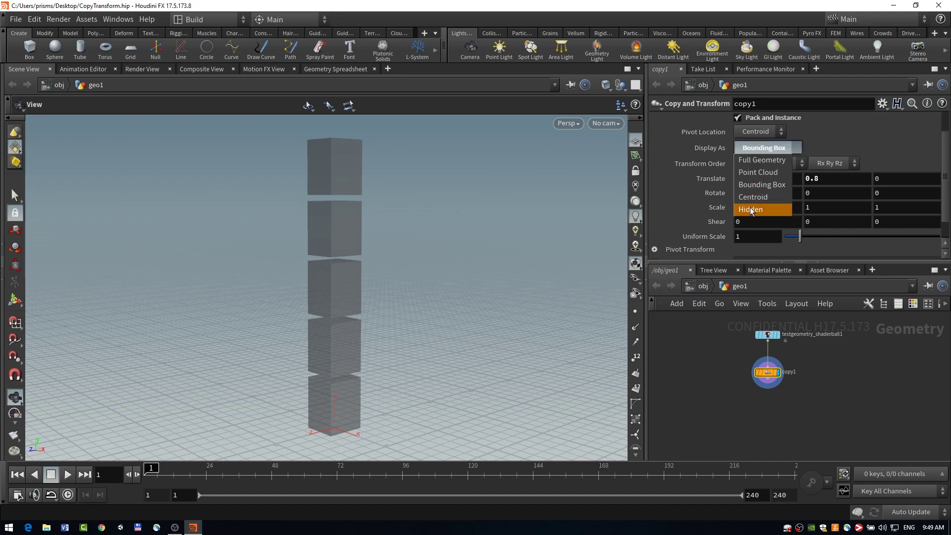
{"action": "left_click", "coordinate": [751, 210]}
{"action": "left_click", "coordinate": [765, 148]}
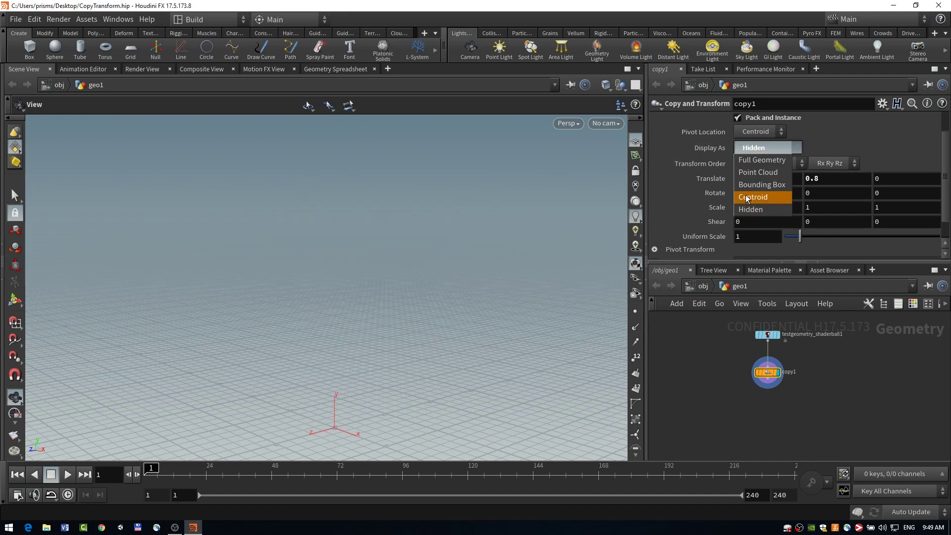
{"action": "left_click", "coordinate": [748, 198]}
{"action": "left_click", "coordinate": [766, 147]}
{"action": "left_click", "coordinate": [758, 172]}
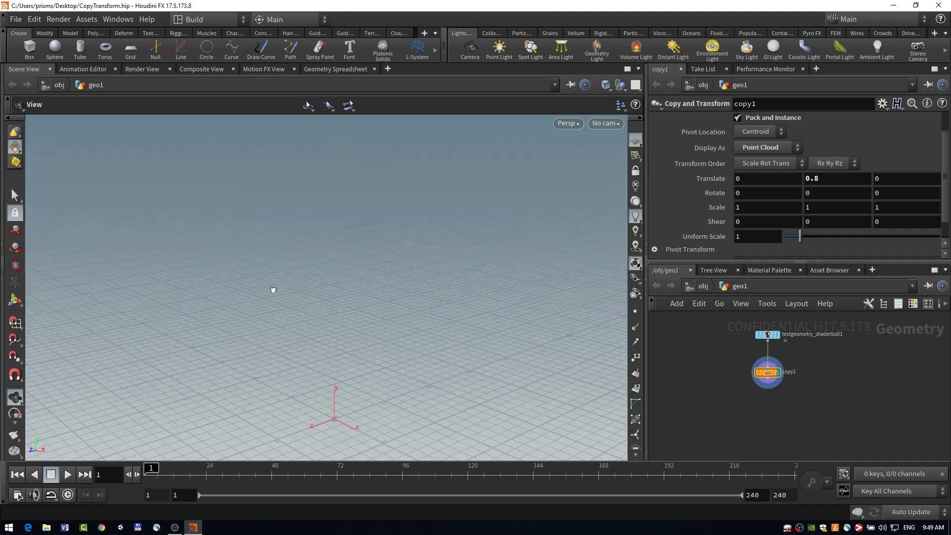
{"action": "left_click_drag", "start_coordinate": [273, 289], "coordinate": [289, 270]}
{"action": "left_click", "coordinate": [763, 147]}
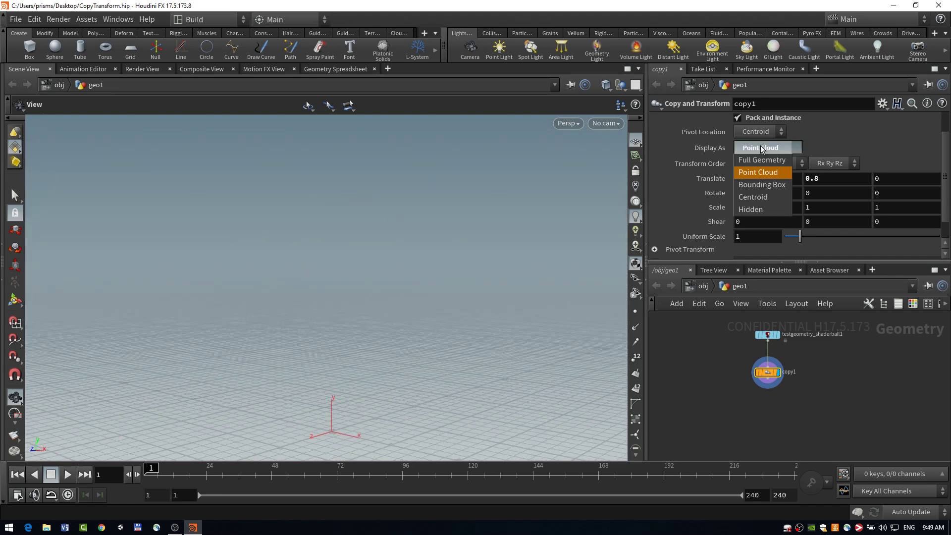
{"action": "left_click", "coordinate": [748, 158]}
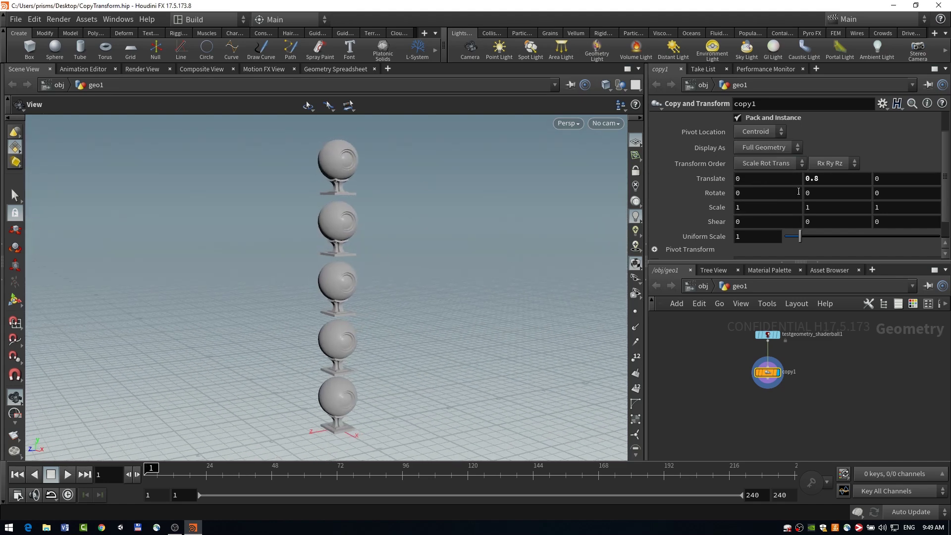
{"action": "scroll", "coordinate": [705, 210], "scroll_direction": "down", "scroll_amount": 2}
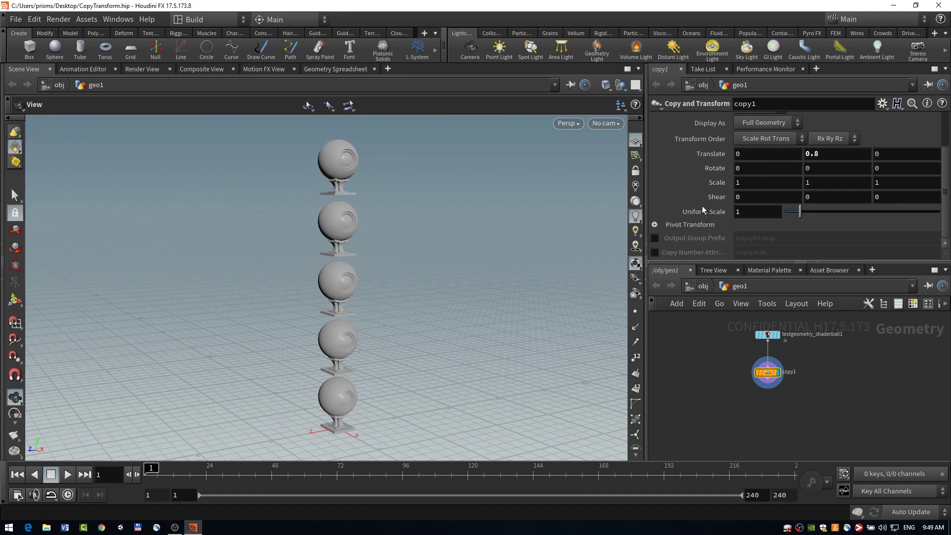
{"action": "scroll", "coordinate": [707, 241], "scroll_direction": "up", "scroll_amount": 4}
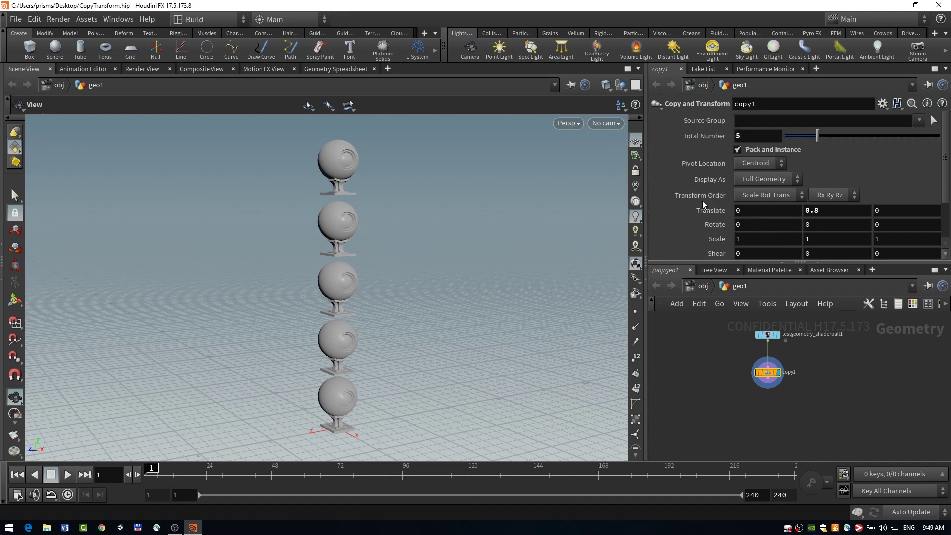
Step: Turn off Pack and Instance and set Source Group to coregrp
{"action": "left_click", "coordinate": [738, 149]}
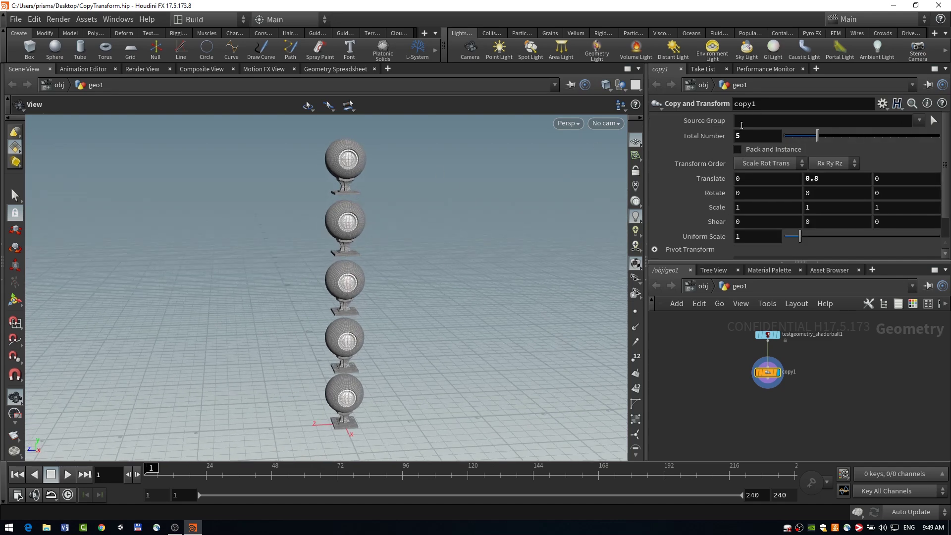
{"action": "left_click", "coordinate": [920, 120]}
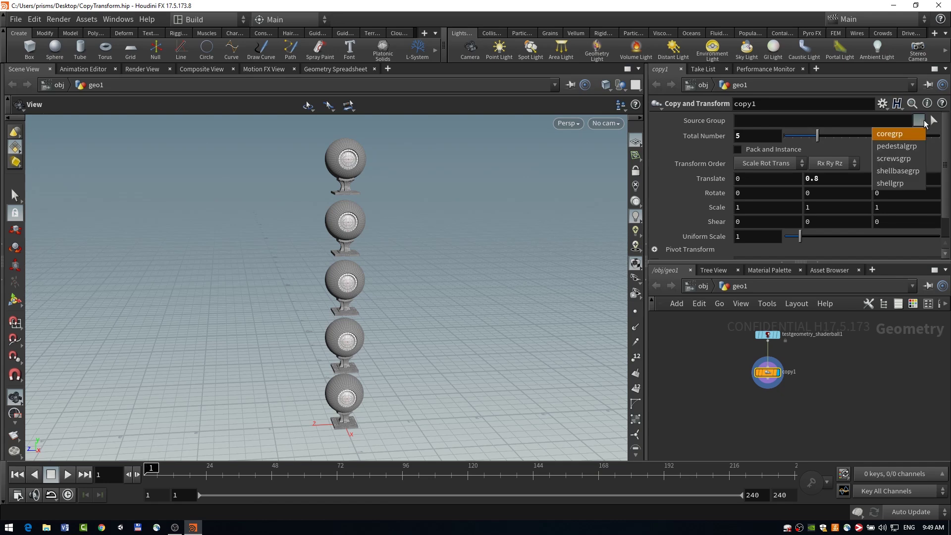
{"action": "left_click", "coordinate": [901, 133]}
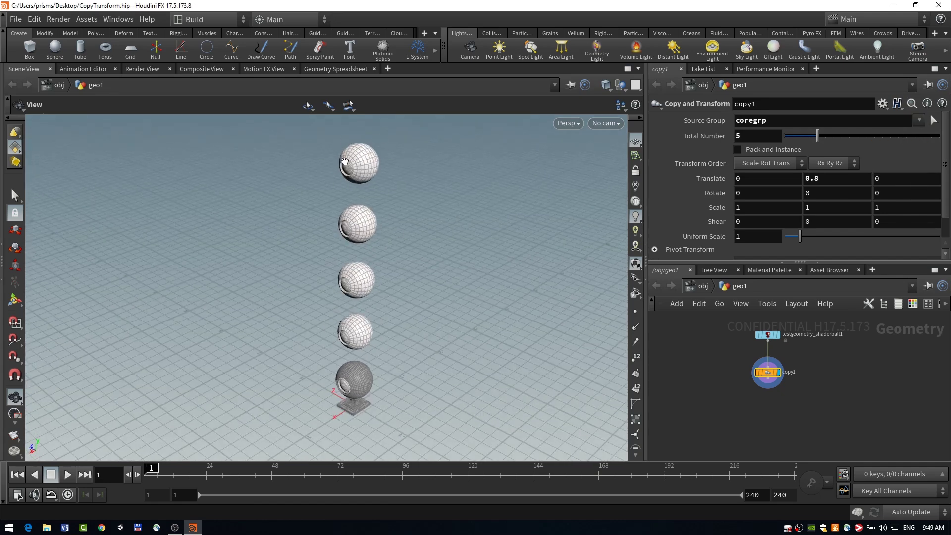
{"action": "left_click_drag", "start_coordinate": [378, 254], "coordinate": [455, 269]}
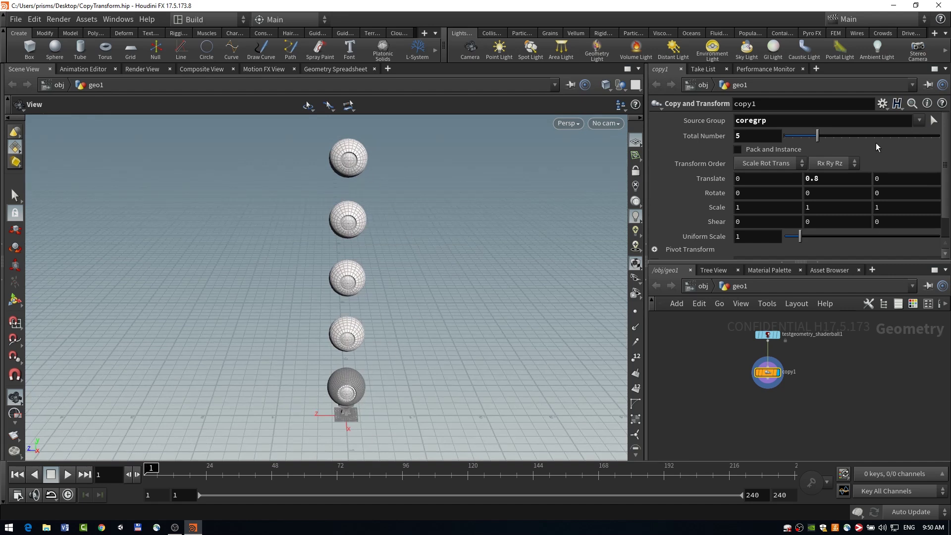
{"action": "left_click", "coordinate": [828, 120]}
{"action": "scroll", "coordinate": [697, 179], "scroll_direction": "down", "scroll_amount": 2}
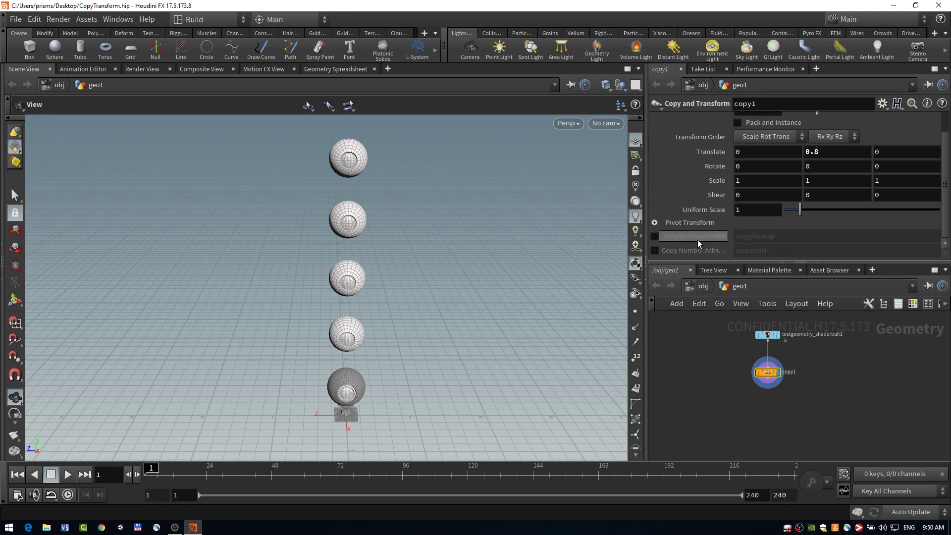
Step: Enable Output Group Prefix on copy1 with the default copyGroup prefix
{"action": "left_click", "coordinate": [654, 236]}
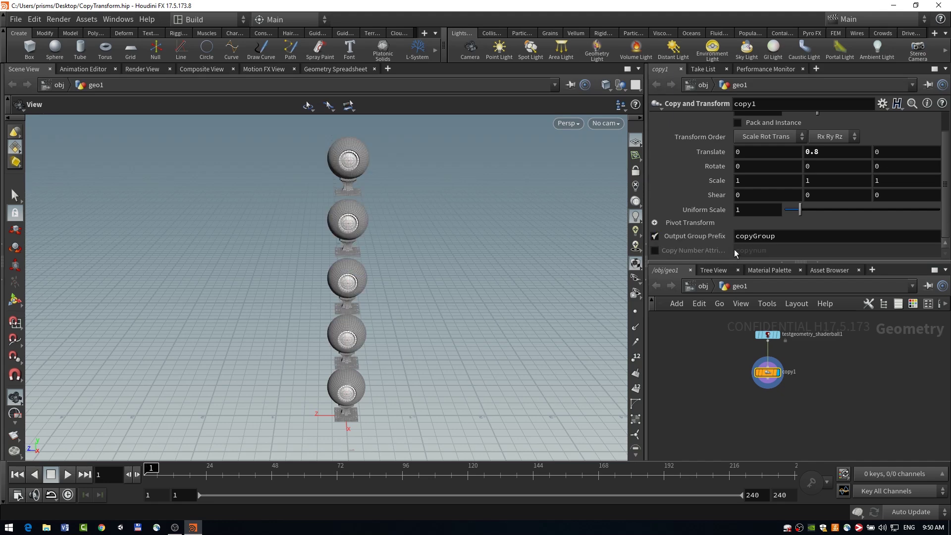
{"action": "left_click_drag", "start_coordinate": [481, 293], "coordinate": [426, 317], "text": "alt"}
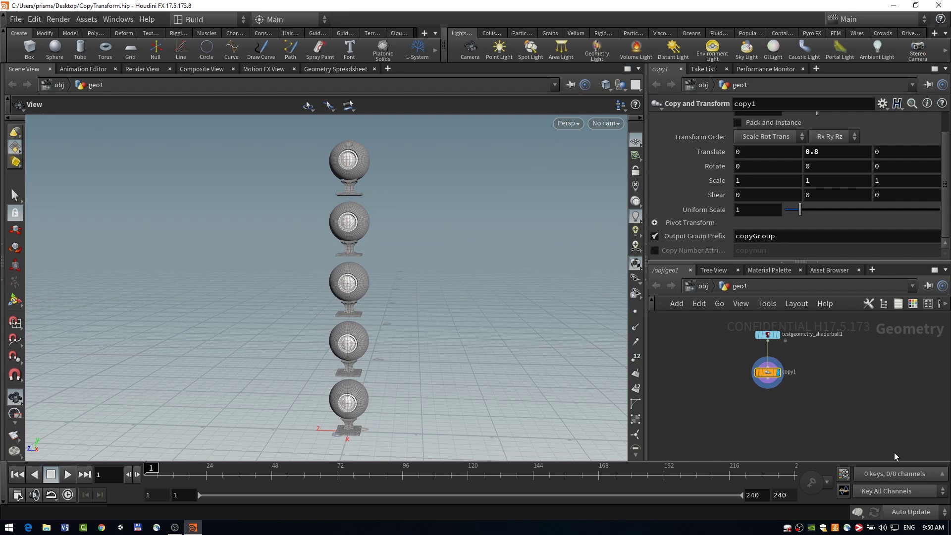
{"action": "middle_click", "coordinate": [768, 376]}
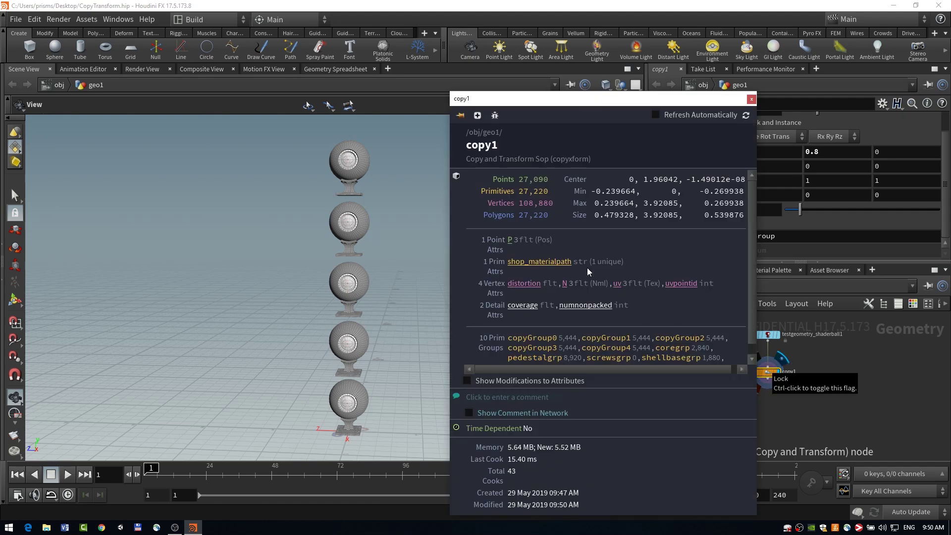
{"action": "scroll", "coordinate": [492, 307], "scroll_direction": "down", "scroll_amount": 1}
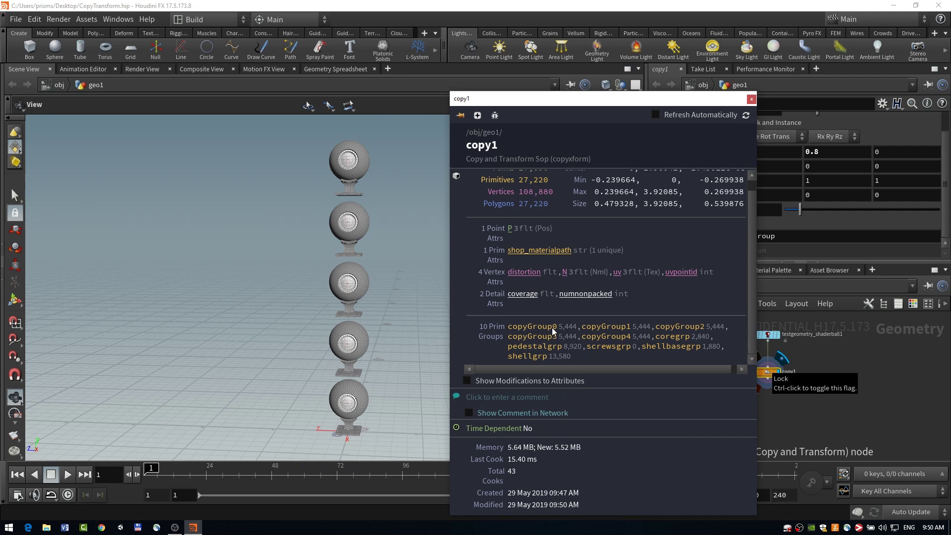
{"action": "left_click_drag", "start_coordinate": [625, 112], "coordinate": [530, 80]}
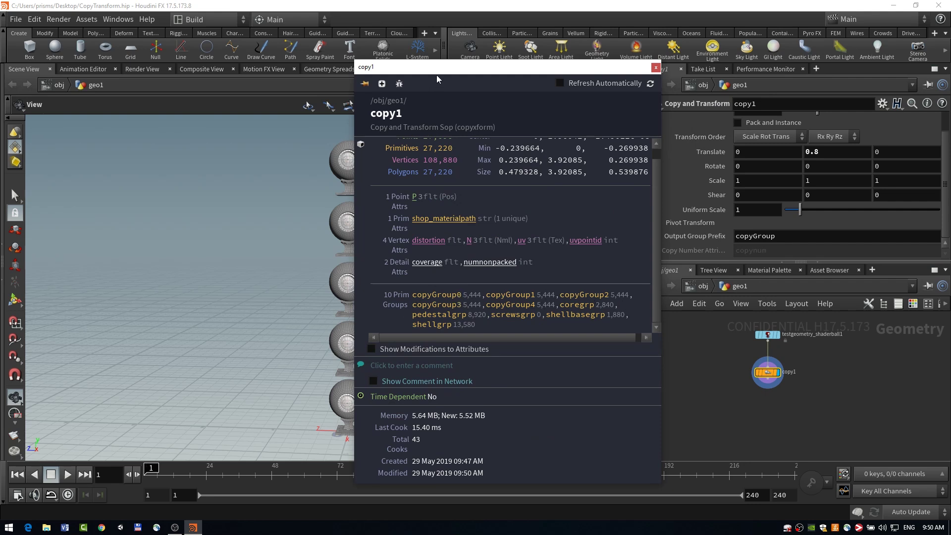
{"action": "left_click_drag", "start_coordinate": [437, 78], "coordinate": [619, 65]}
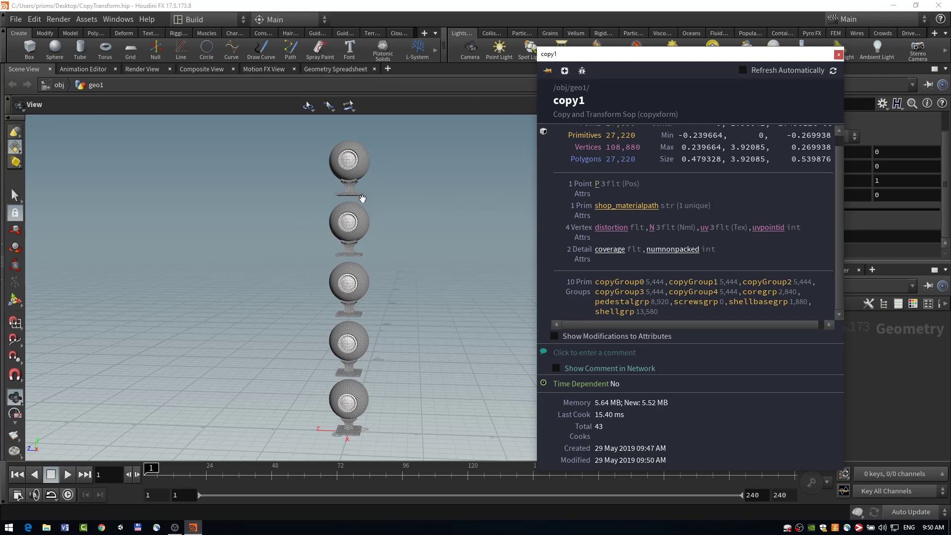
{"action": "left_click", "coordinate": [837, 56]}
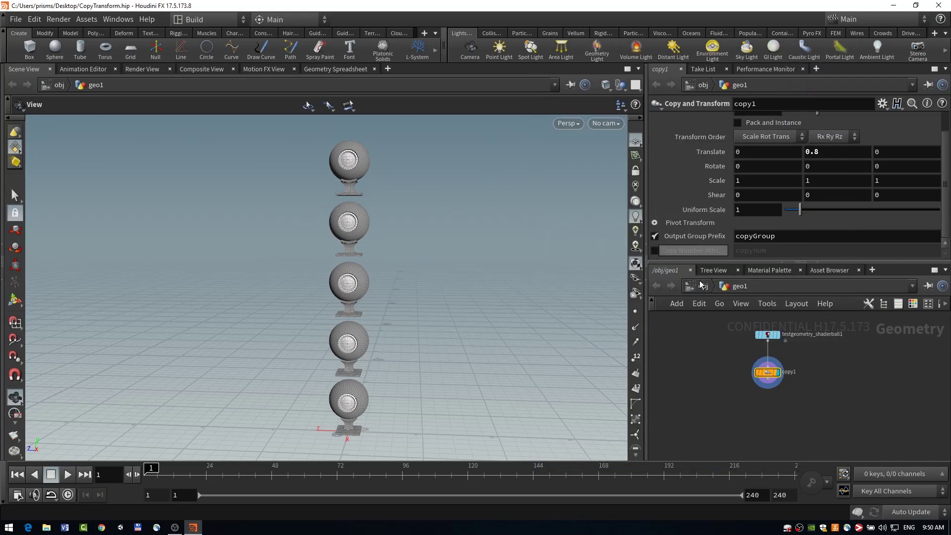
Step: Add a Blast node below copy1, wire it in and display its result
{"action": "key", "text": "Tab"}
{"action": "type", "text": "blas"}
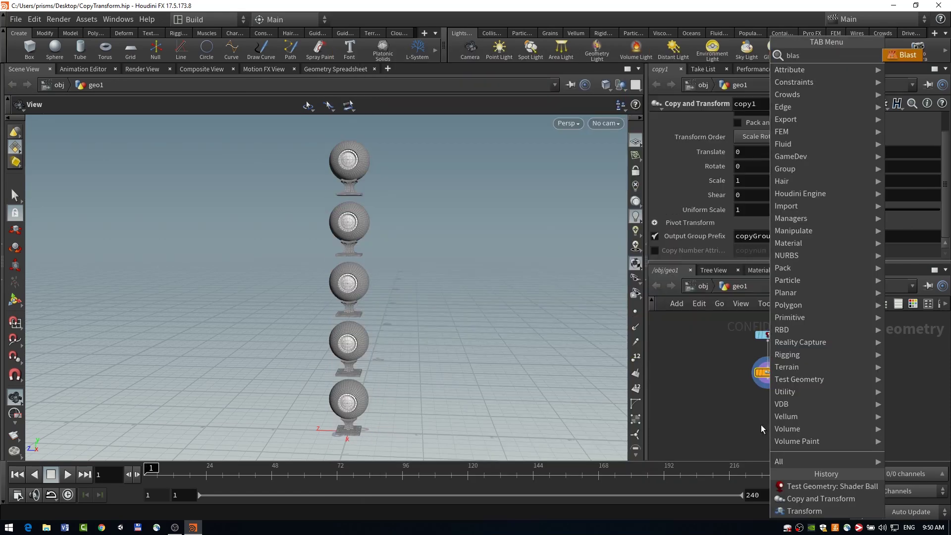
{"action": "key", "text": "Return"}
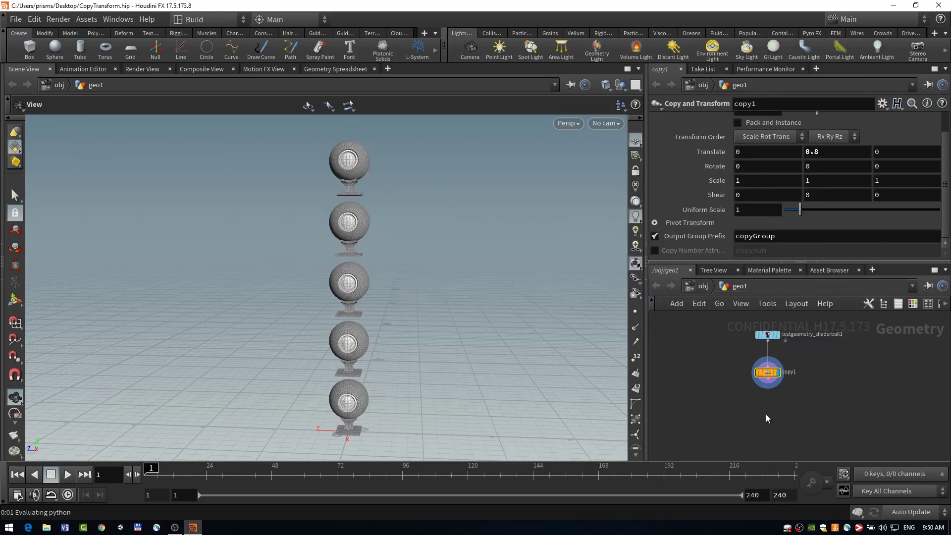
{"action": "left_click", "coordinate": [766, 414]}
{"action": "left_click_drag", "start_coordinate": [767, 381], "coordinate": [778, 406]}
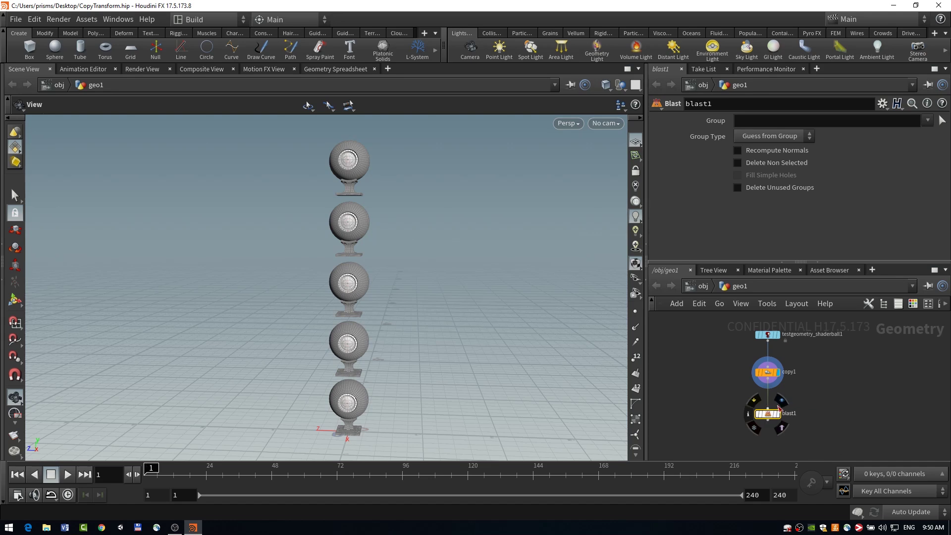
{"action": "left_click", "coordinate": [781, 401]}
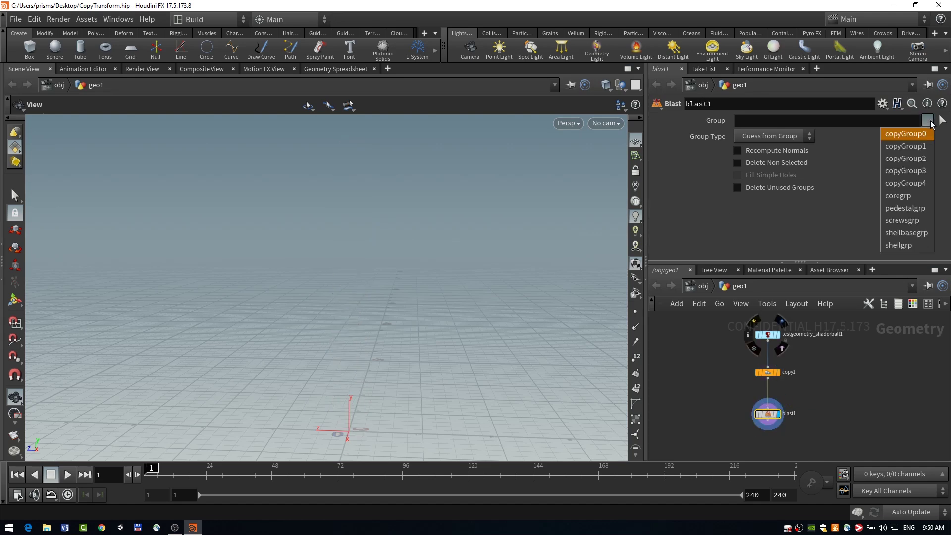
Step: Set the Blast group to copyGroup0 to remove the first copy
{"action": "left_click", "coordinate": [921, 134]}
{"action": "left_click_drag", "start_coordinate": [388, 312], "coordinate": [325, 336], "text": "alt"}
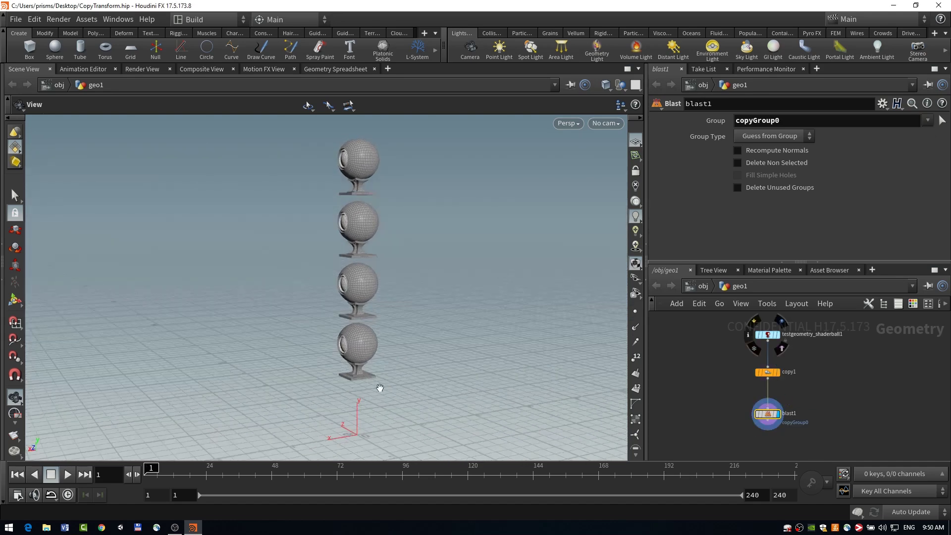
{"action": "left_click_drag", "start_coordinate": [380, 416], "coordinate": [352, 340], "text": "alt"}
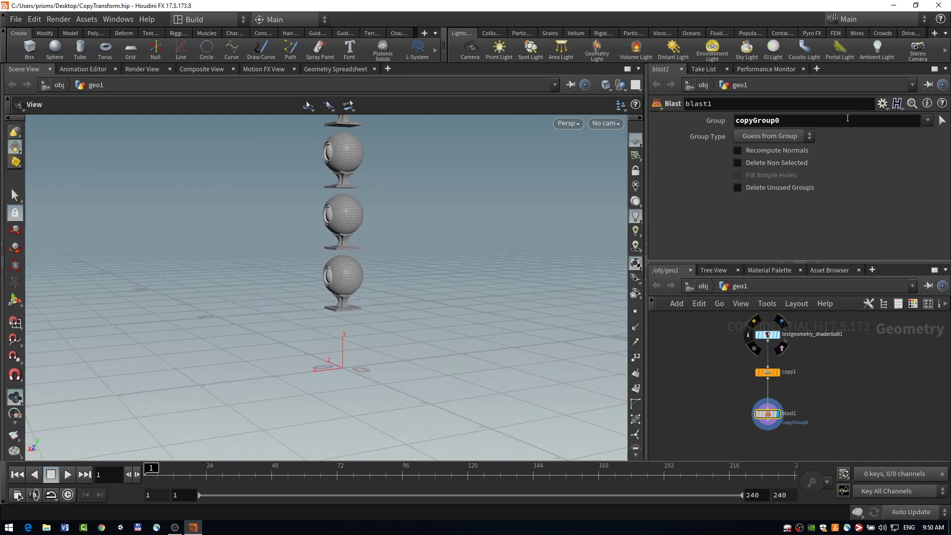
Step: Switch the Blast group to copyGroup1 with Delete Non Selected, then delete blast1
{"action": "double_click", "coordinate": [848, 119]}
{"action": "key", "text": "BackSpace"}
{"action": "left_click", "coordinate": [927, 121]}
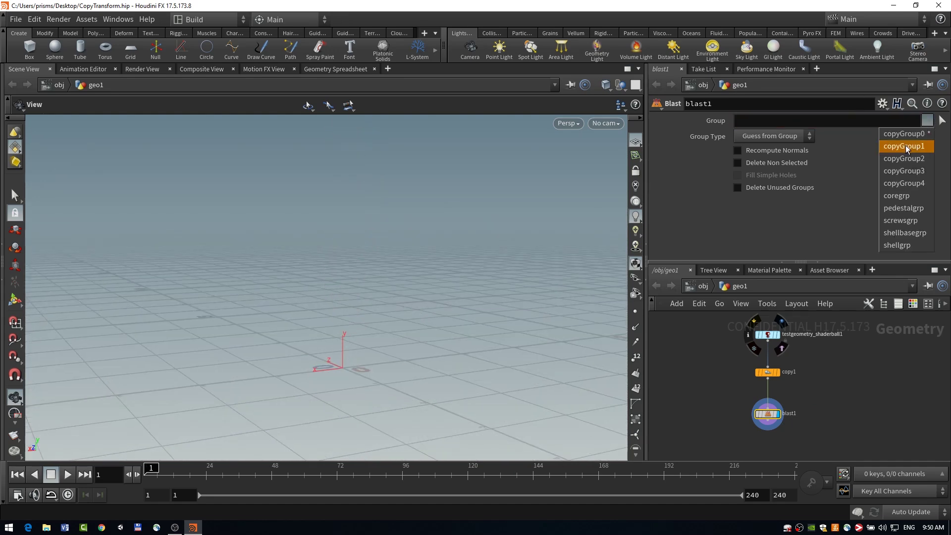
{"action": "left_click", "coordinate": [904, 146]}
{"action": "left_click", "coordinate": [736, 163]}
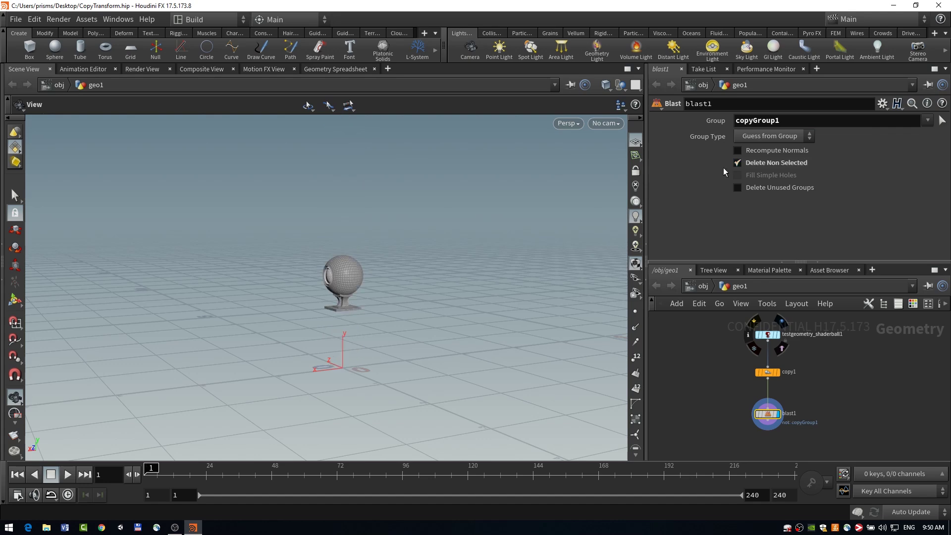
{"action": "left_click_drag", "start_coordinate": [237, 284], "coordinate": [277, 282], "text": "alt"}
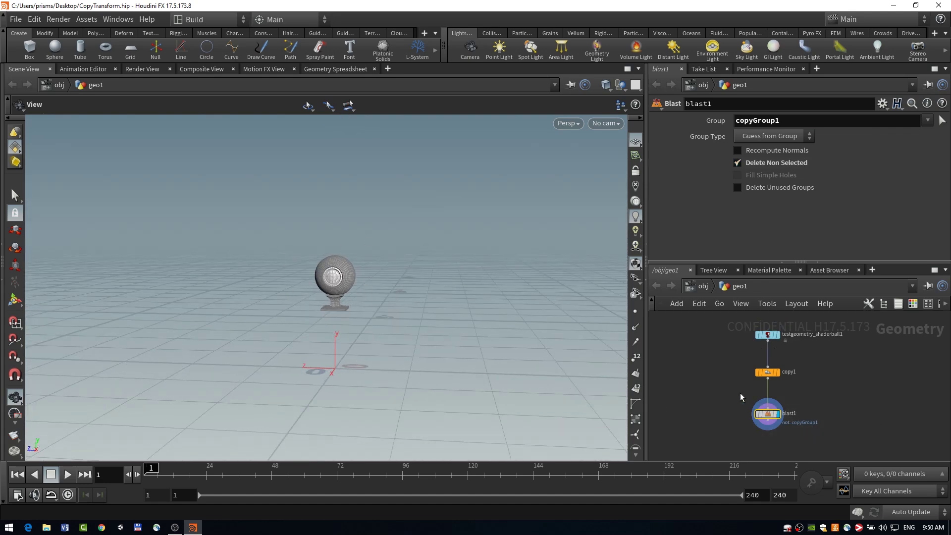
{"action": "key", "text": "Delete"}
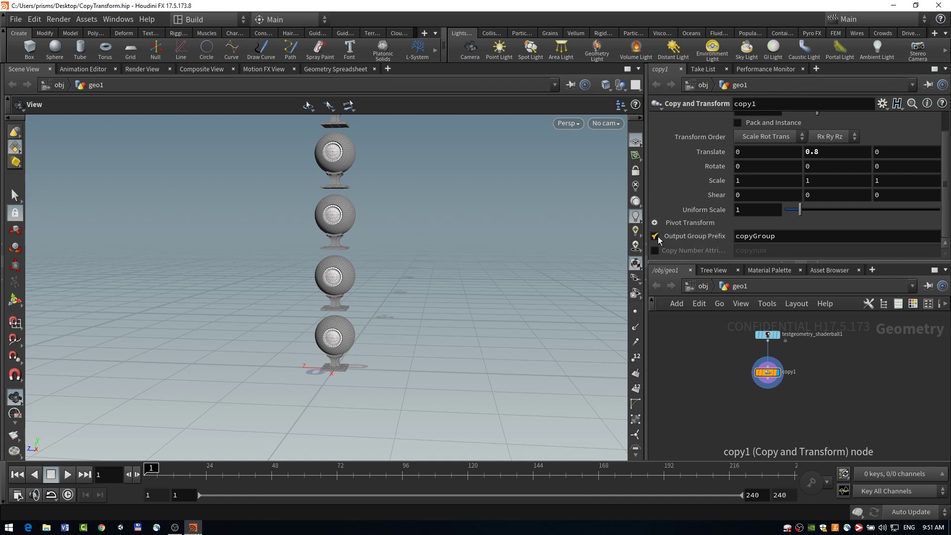
Step: Turn off Output Group Prefix, enable Copy Number Attribute, and check copy1's info
{"action": "left_click", "coordinate": [655, 237]}
{"action": "left_click", "coordinate": [655, 250]}
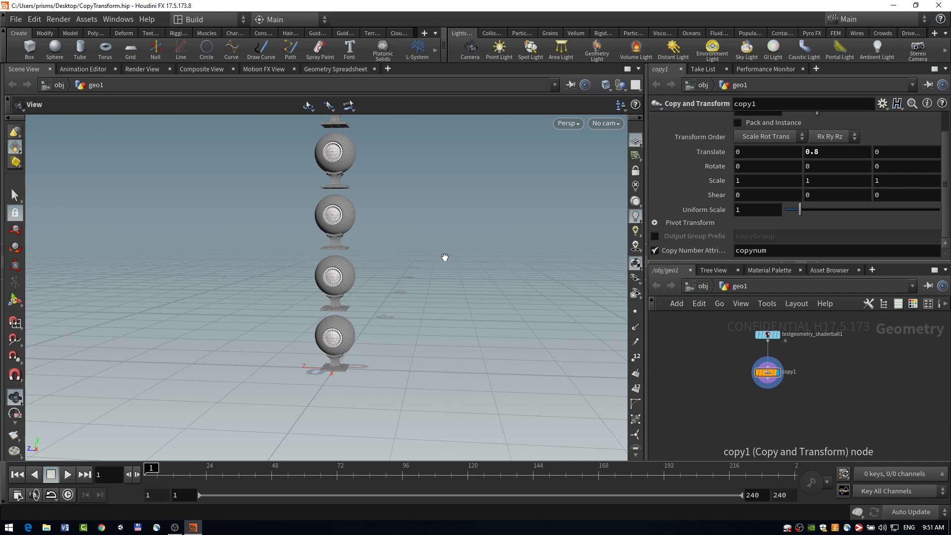
{"action": "left_click_drag", "start_coordinate": [445, 256], "coordinate": [380, 204]}
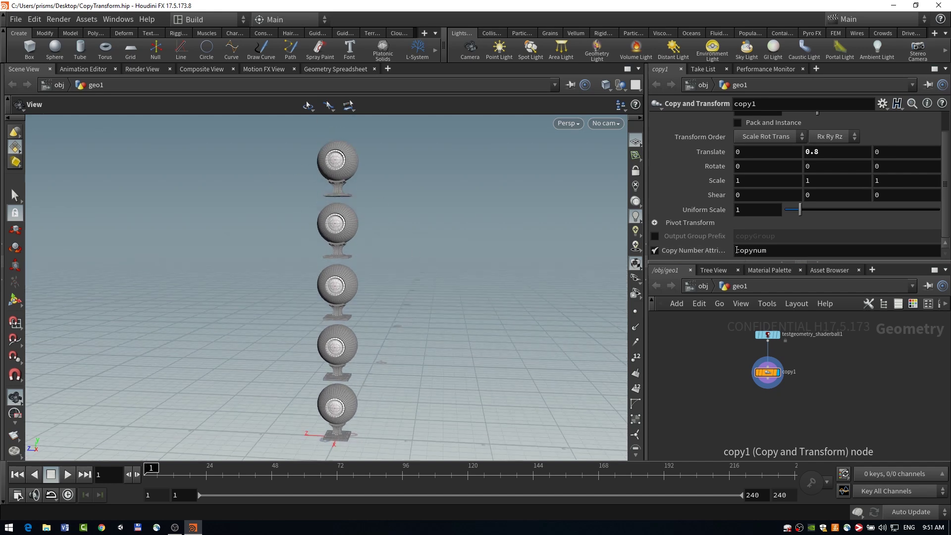
{"action": "middle_click", "coordinate": [767, 375]}
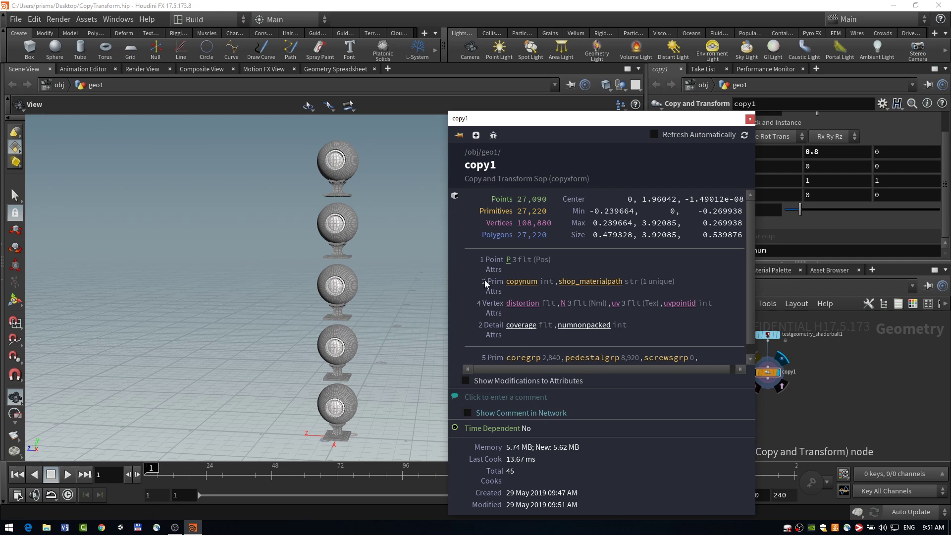
{"action": "left_click", "coordinate": [749, 120]}
Step: Check copynum values 0–4 in the Geometry Spreadsheet's primitives, sorted by copynum
{"action": "left_click", "coordinate": [335, 69]}
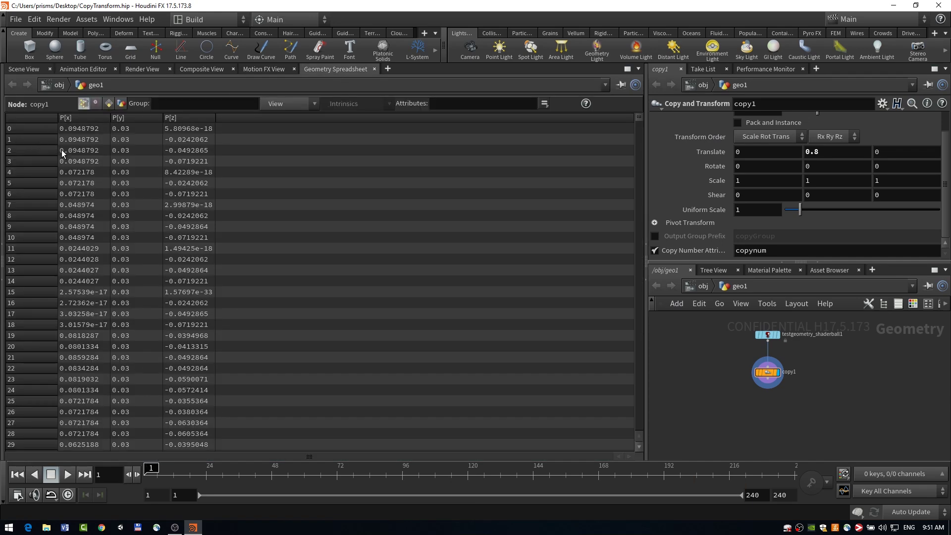
{"action": "left_click", "coordinate": [109, 103]}
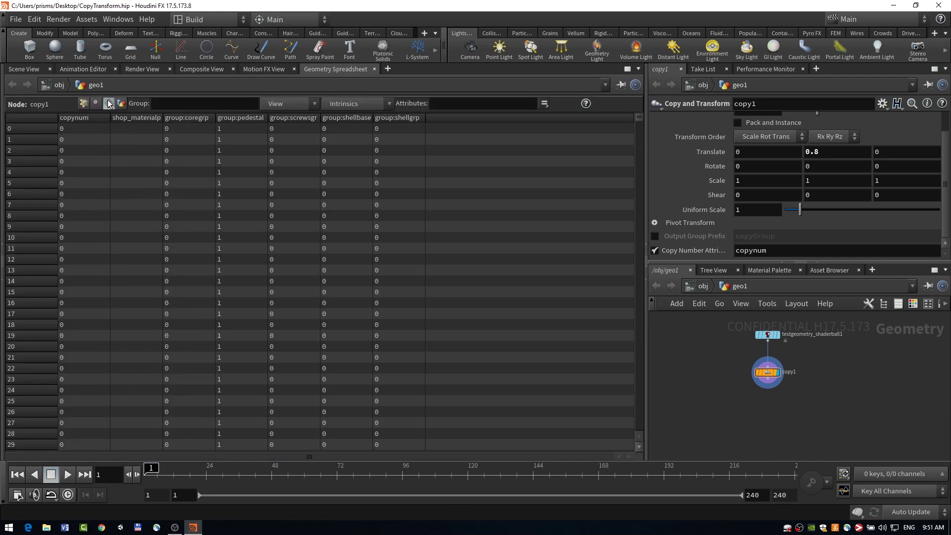
{"action": "left_click", "coordinate": [68, 119]}
{"action": "left_click", "coordinate": [72, 119]}
{"action": "left_click", "coordinate": [23, 69]}
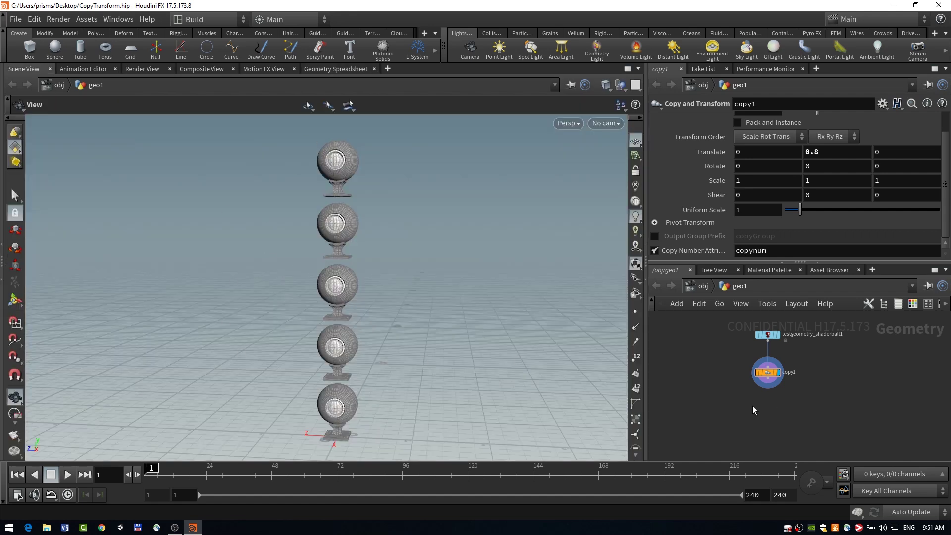
Step: Add a Color node below copy1 and wire copy1's output into it
{"action": "key", "text": "Tab"}
{"action": "type", "text": "col"}
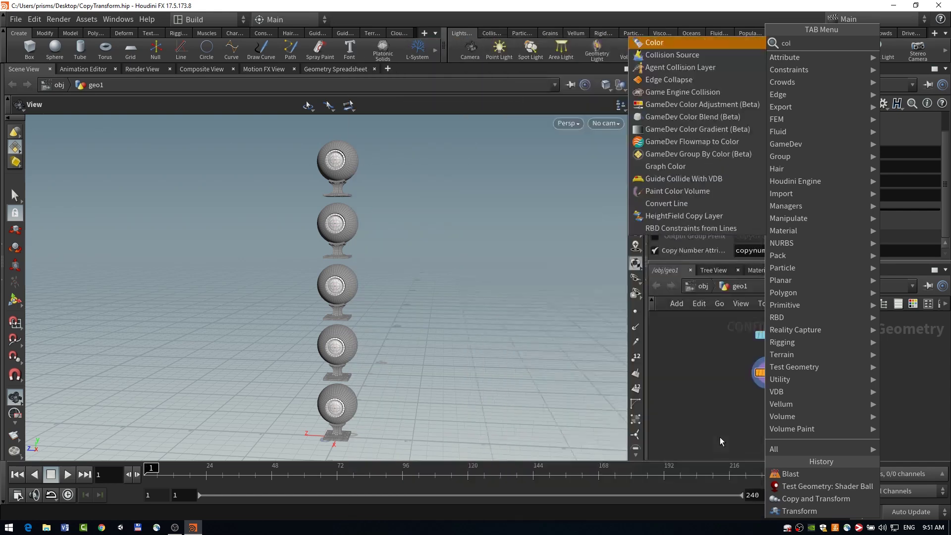
{"action": "key", "text": "Return"}
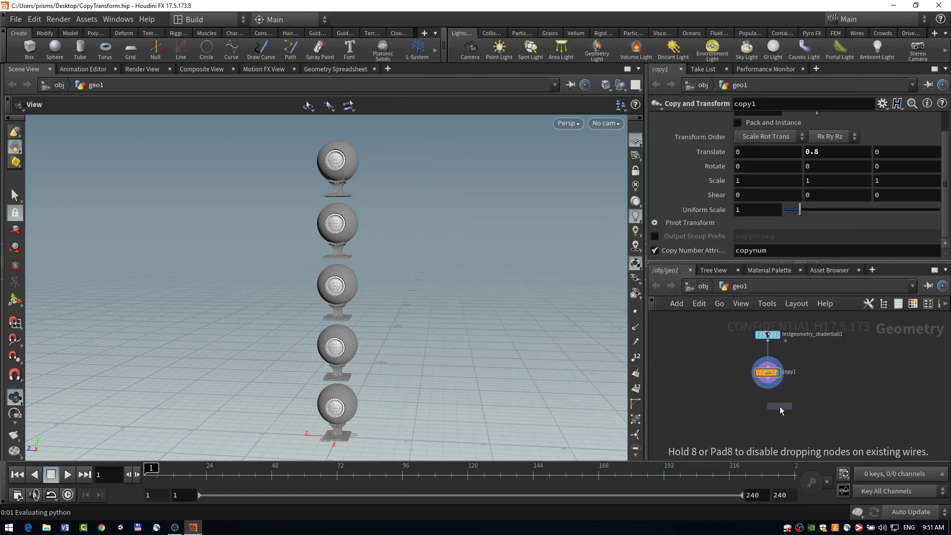
{"action": "left_click", "coordinate": [770, 414]}
{"action": "left_click_drag", "start_coordinate": [767, 386], "coordinate": [767, 411]}
{"action": "left_click", "coordinate": [771, 412]}
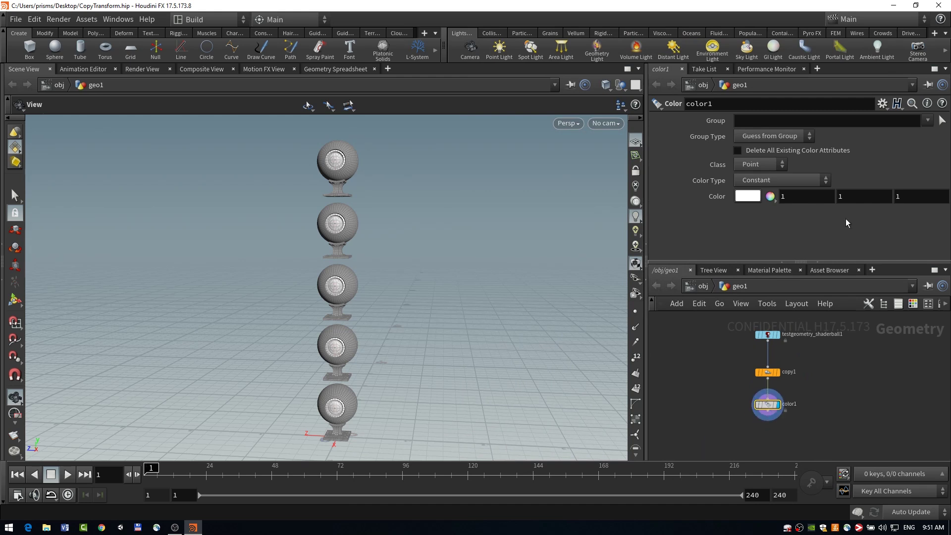
Step: Set Color's Class to Primitive, Color Type to Ramp from Attribute, attribute copynum
{"action": "left_click", "coordinate": [760, 164]}
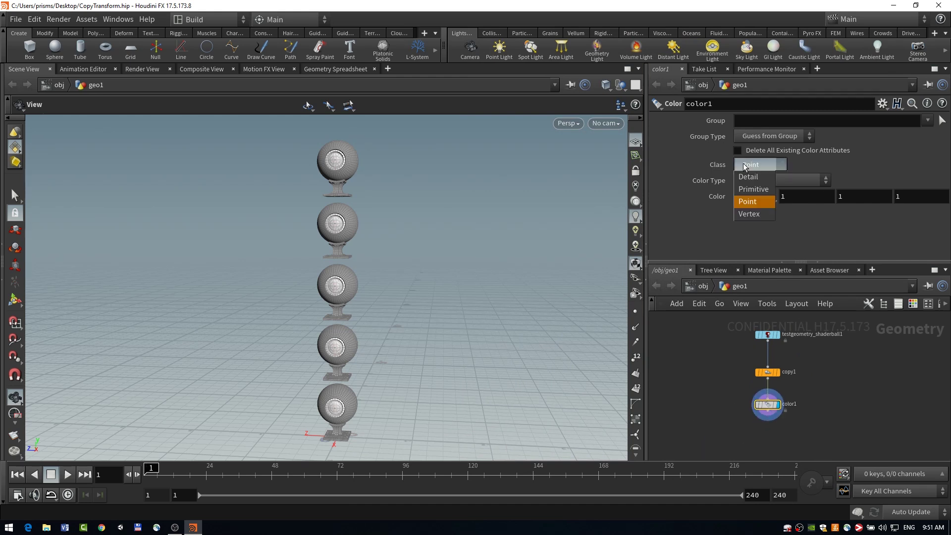
{"action": "left_click", "coordinate": [750, 182]}
{"action": "left_click", "coordinate": [751, 187]}
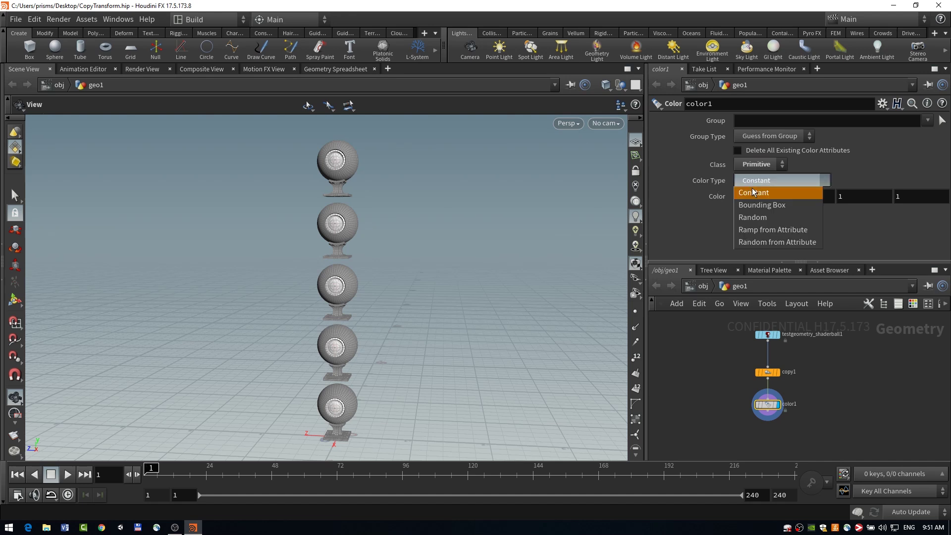
{"action": "left_click", "coordinate": [756, 233]}
{"action": "left_click", "coordinate": [745, 196]}
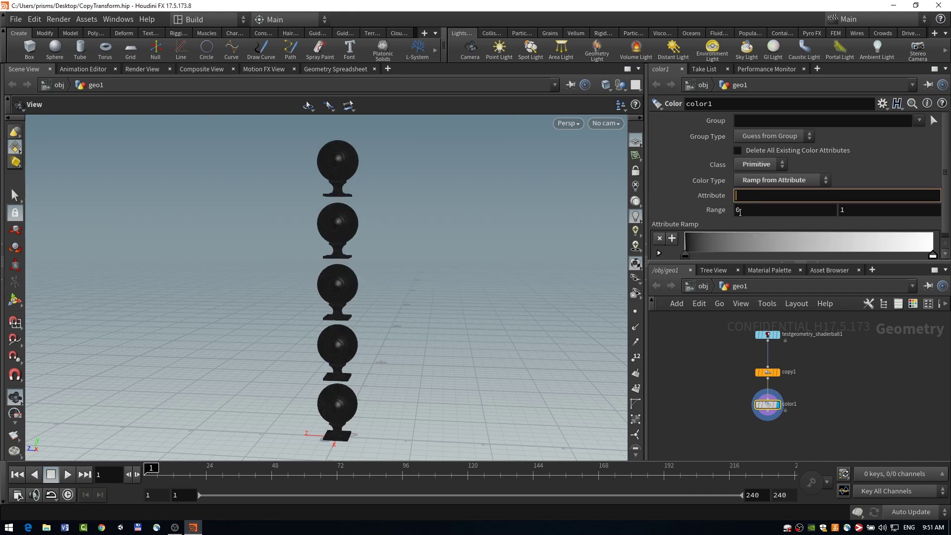
{"action": "type", "text": "copynum"}
{"action": "key", "text": "Return"}
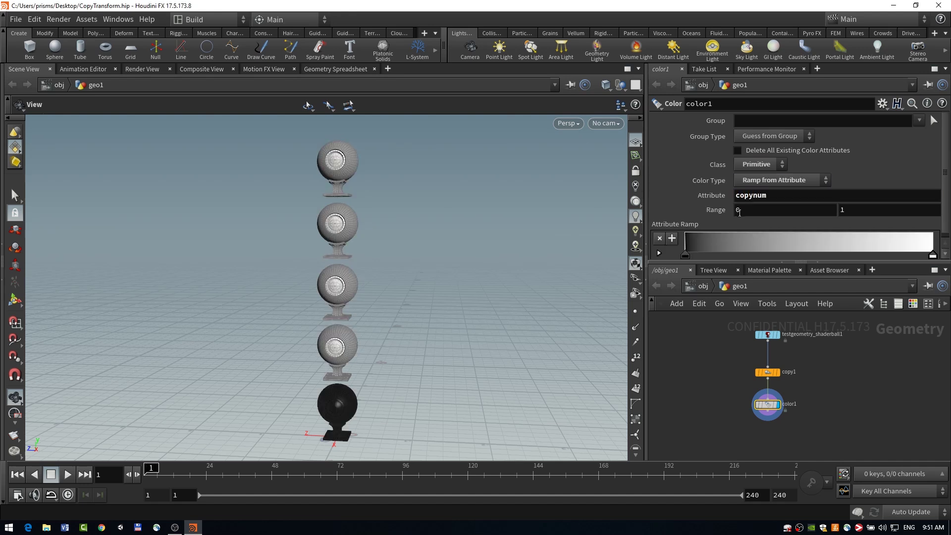
Step: Color color1's ramp red at the left key and blue at the right key
{"action": "left_click", "coordinate": [685, 256]}
{"action": "double_click", "coordinate": [685, 257]}
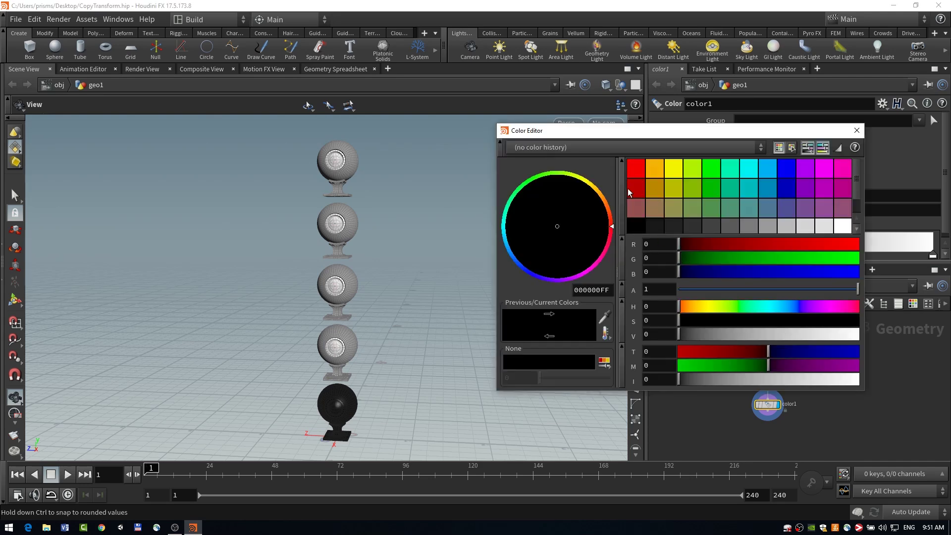
{"action": "left_click", "coordinate": [638, 169]}
{"action": "left_click", "coordinate": [857, 131]}
{"action": "left_click", "coordinate": [932, 256]}
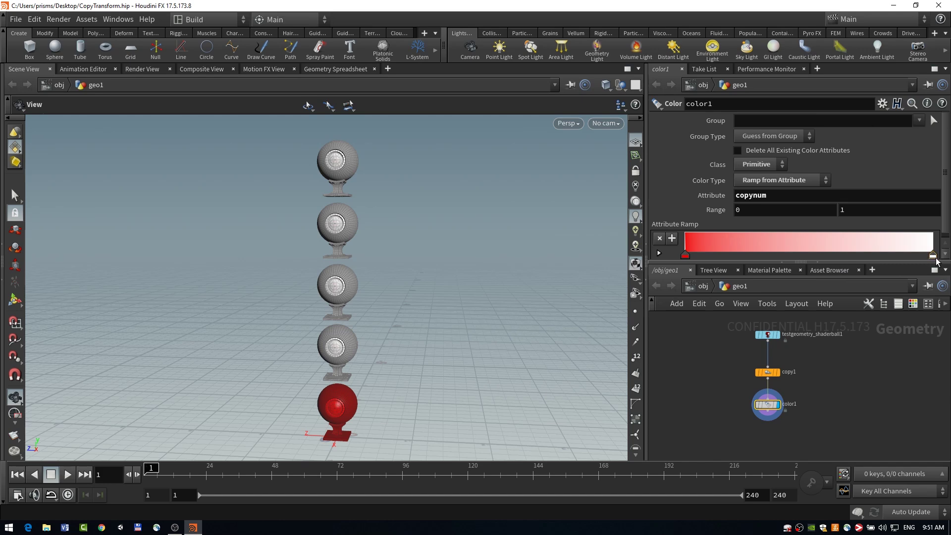
{"action": "double_click", "coordinate": [933, 256]}
{"action": "left_click", "coordinate": [792, 171]}
{"action": "left_click", "coordinate": [857, 131]}
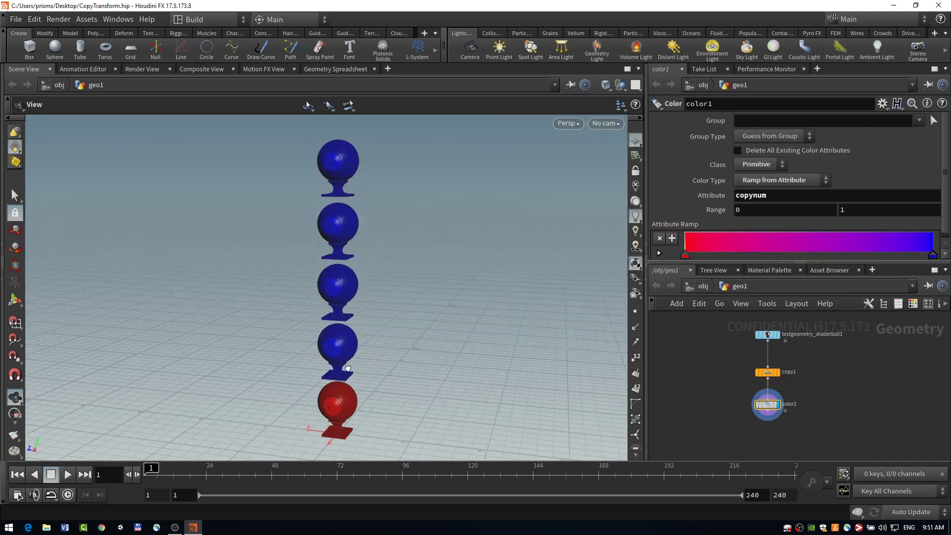
{"action": "left_click_drag", "start_coordinate": [357, 336], "coordinate": [346, 365]}
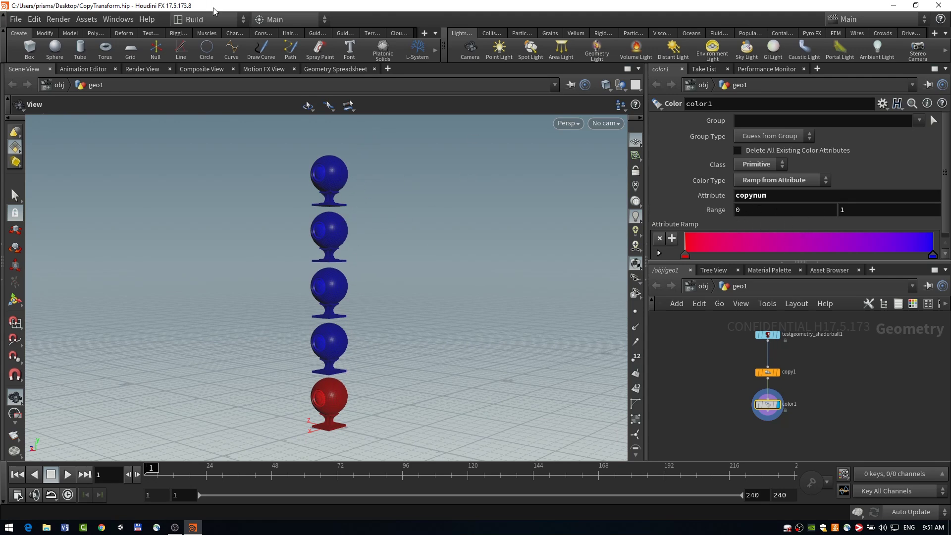
Step: Check color1's Cd values in the Geometry Spreadsheet, sorted by copynum
{"action": "left_click", "coordinate": [320, 66]}
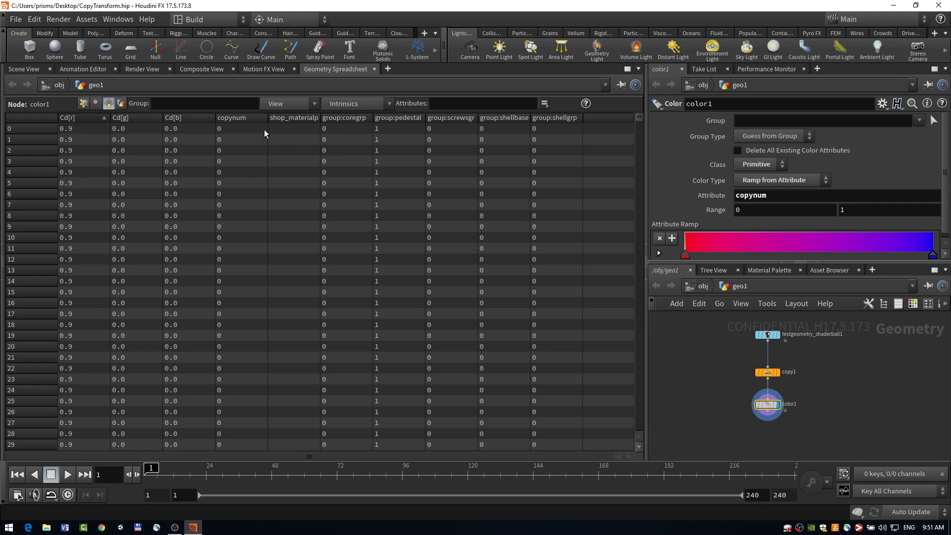
{"action": "left_click", "coordinate": [227, 119]}
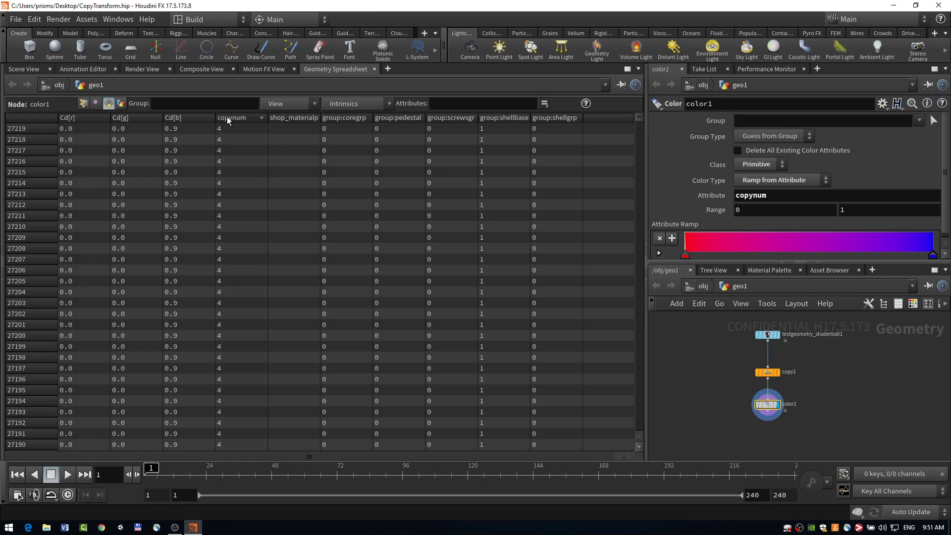
{"action": "left_click", "coordinate": [22, 69]}
Step: Set color1's Range maximum to 4 so the five balls grade red to blue
{"action": "left_click", "coordinate": [846, 211]}
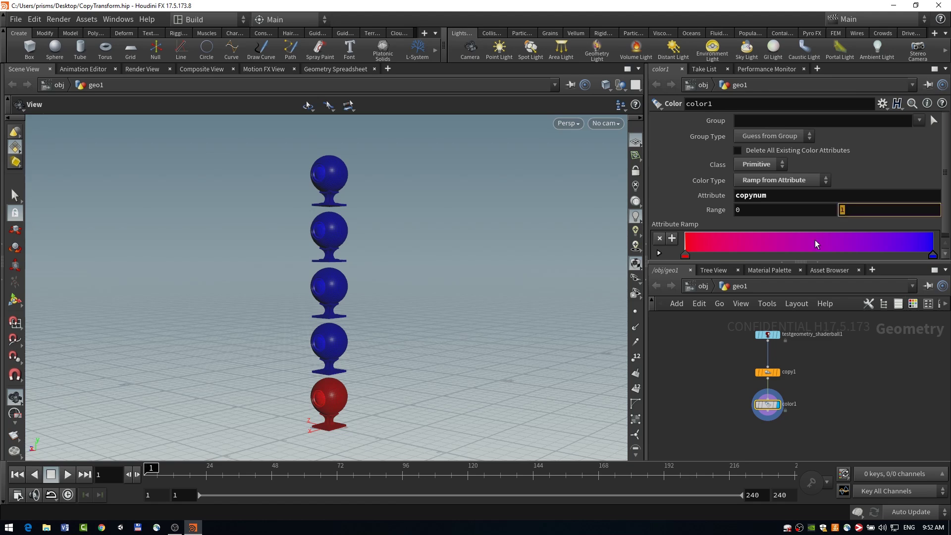
{"action": "type", "text": "4"}
{"action": "key", "text": "Return"}
{"action": "left_click_drag", "start_coordinate": [317, 294], "coordinate": [333, 297], "text": "alt"}
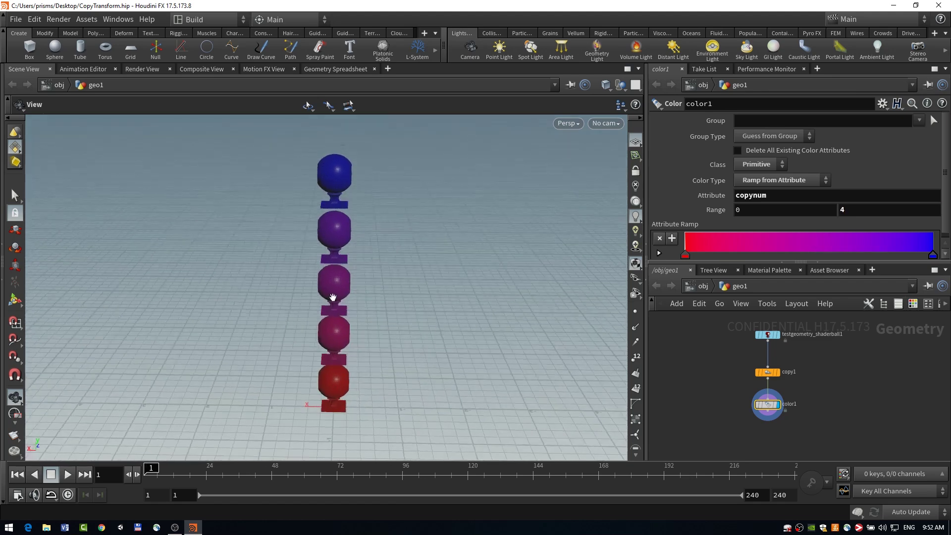
{"action": "left_click_drag", "start_coordinate": [314, 359], "coordinate": [401, 367], "text": "alt"}
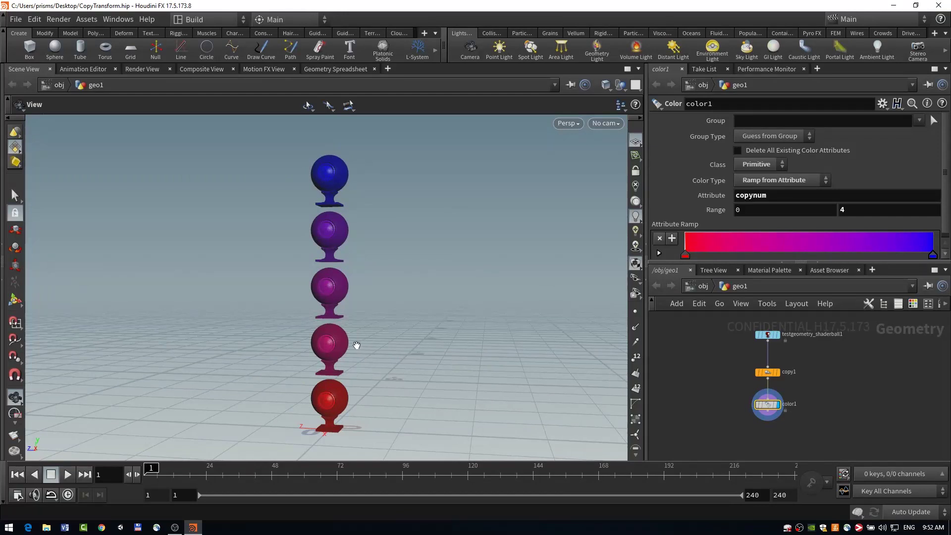
{"action": "mouse_move", "coordinate": [373, 327]}
{"action": "left_mouse_down", "text": "alt"}
{"action": "mouse_move", "coordinate": [359, 323]}
{"action": "mouse_move", "coordinate": [380, 345]}
{"action": "left_mouse_up", "text": "alt"}
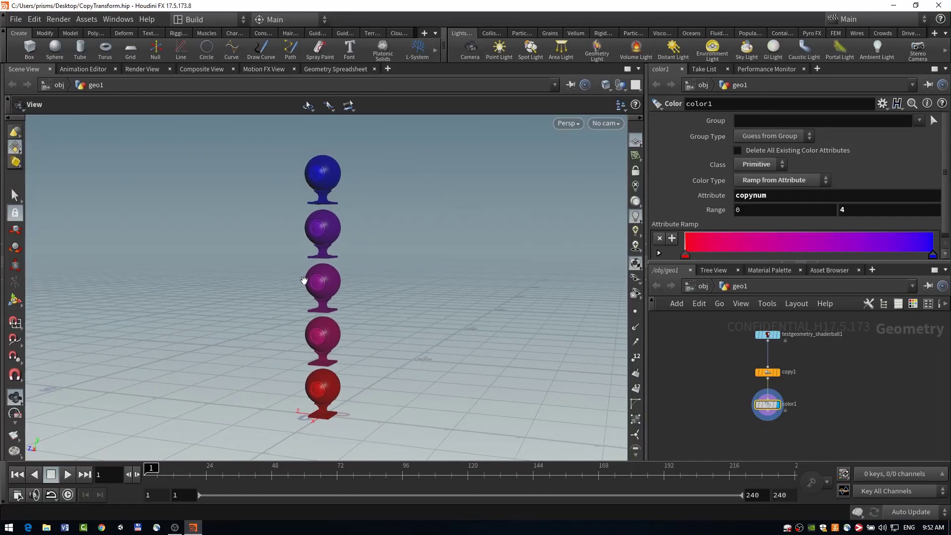